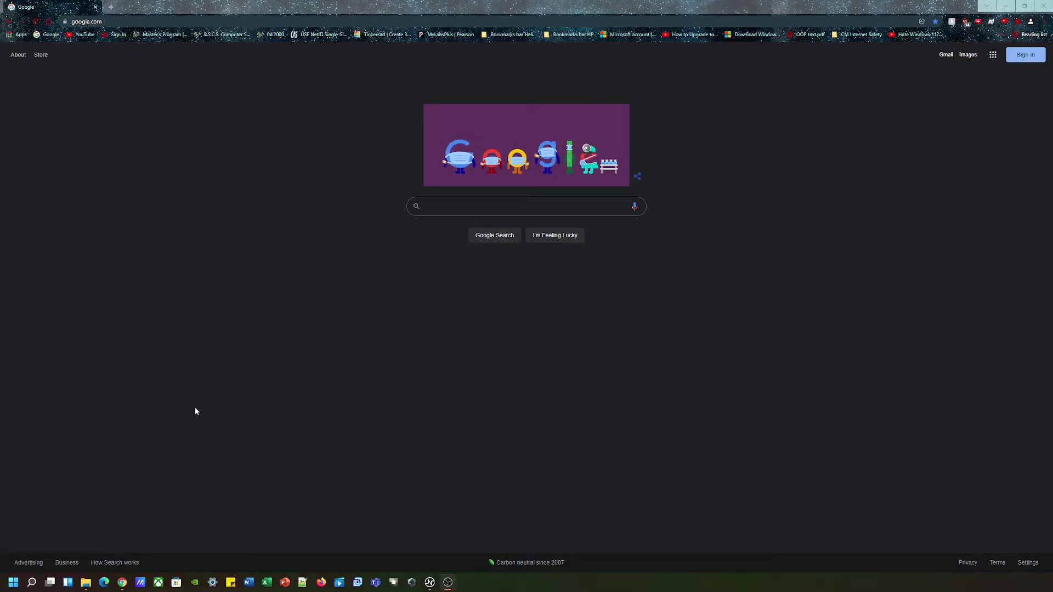
- Search Google for "windows 10 iso" and open Microsoft's Windows 10 disc image download page
click(517, 210)
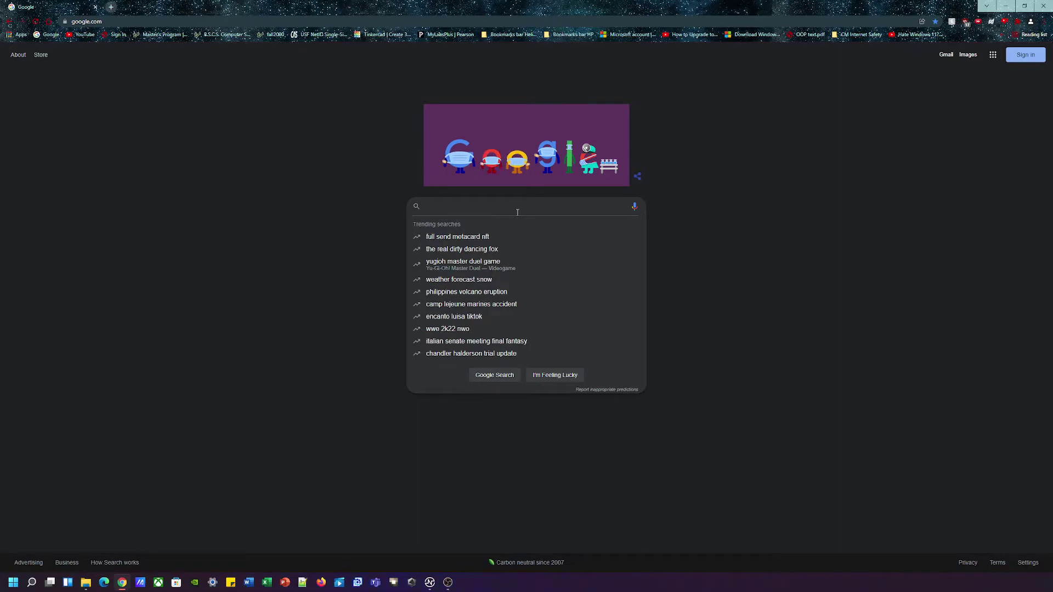
text(wind)
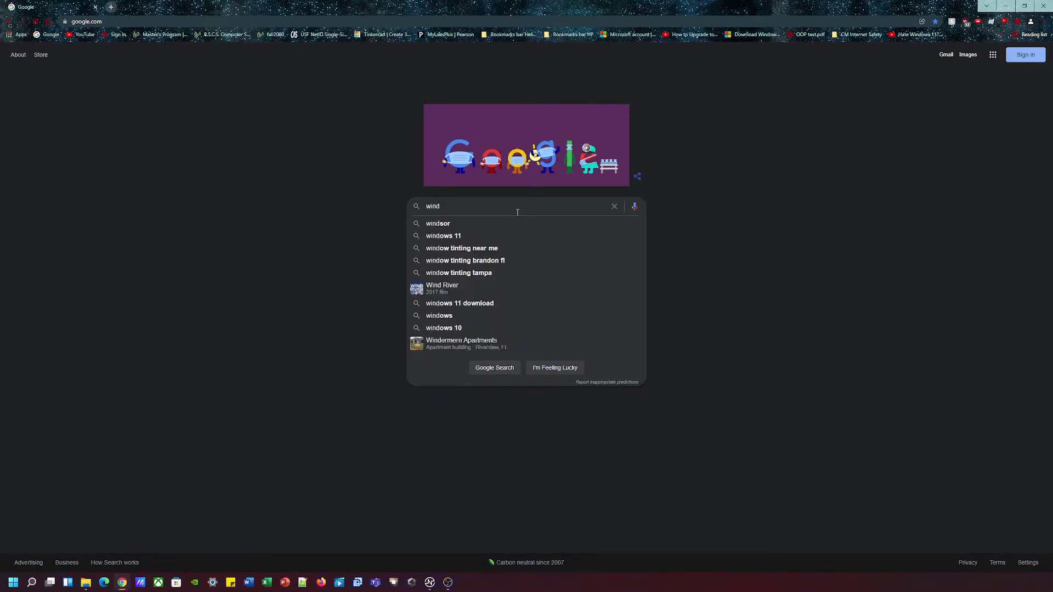
text(ows 10)
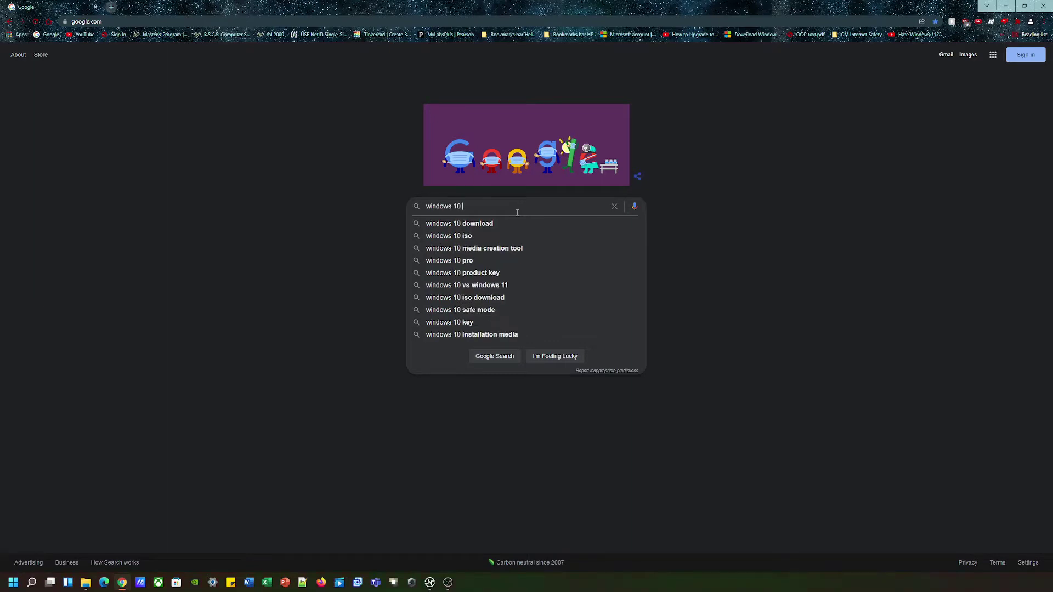
key(Down)
key(Down)
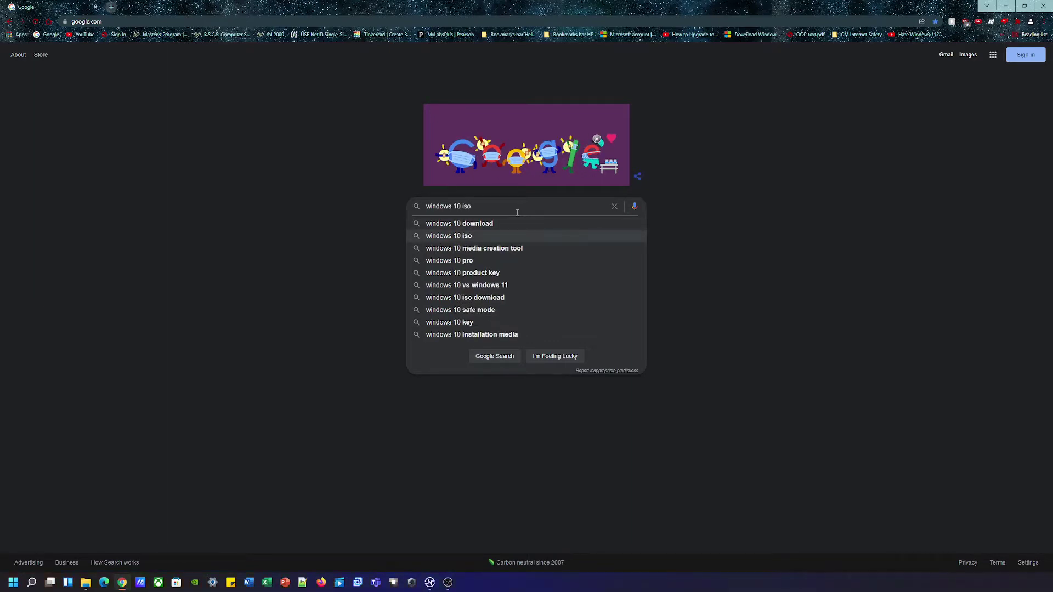
key(Return)
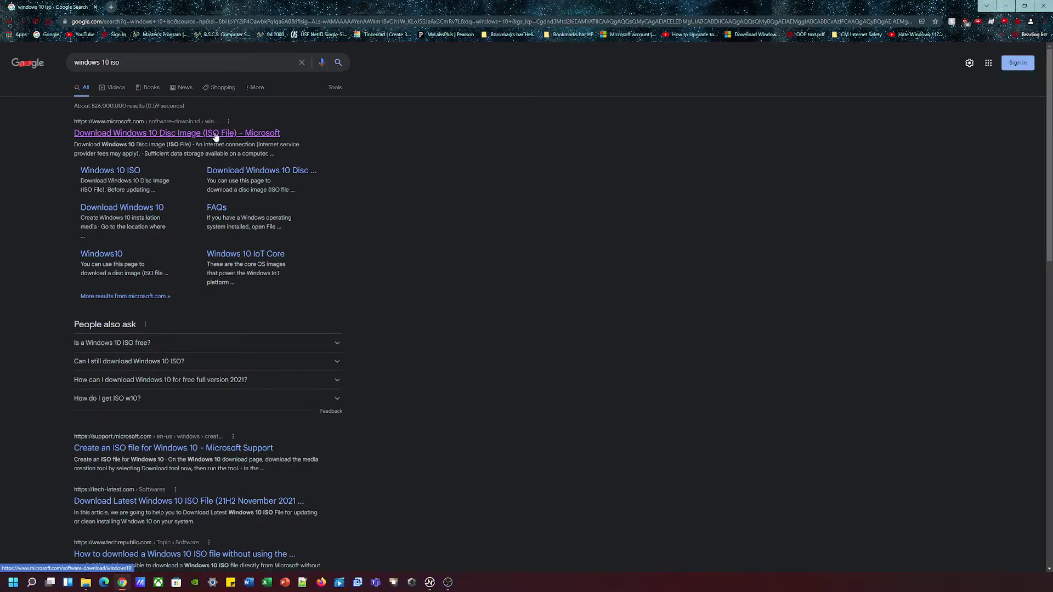
click(215, 136)
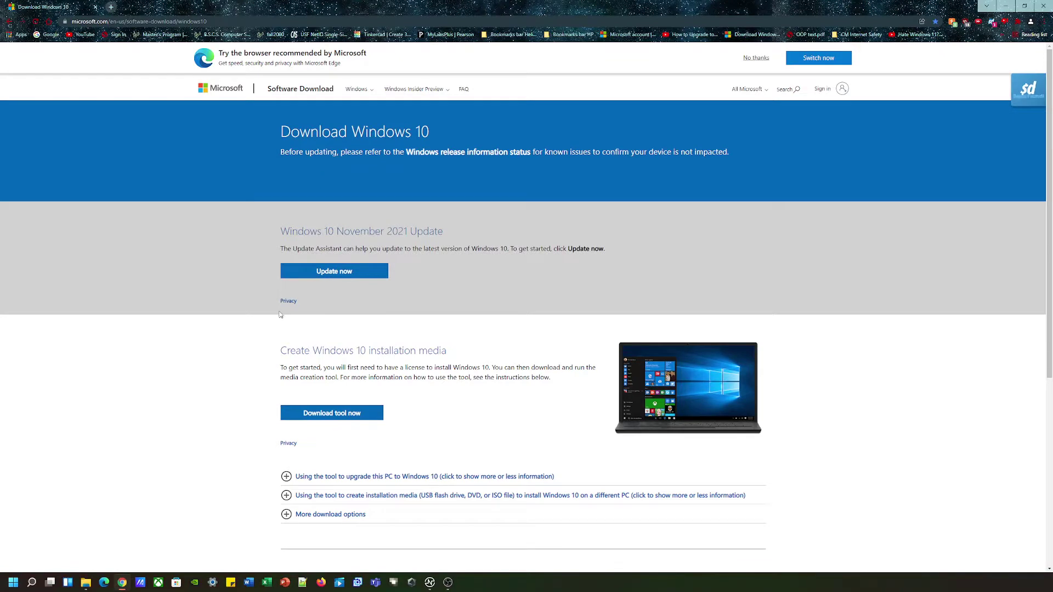
- Download the Windows 10 media creation tool as MediaCreationTool21H2 and run it, closing the browser
click(334, 414)
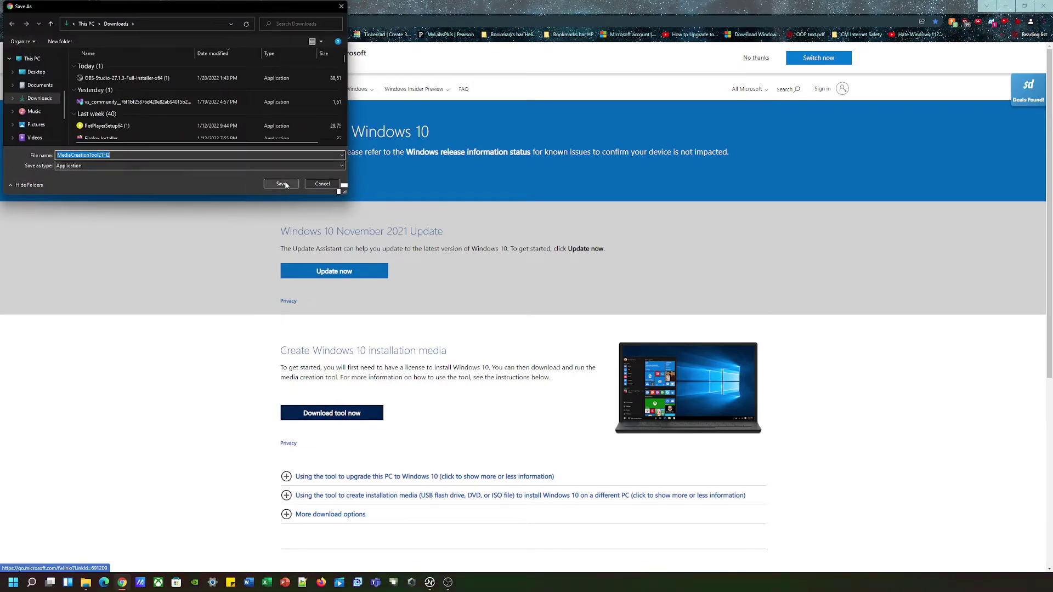
click(281, 184)
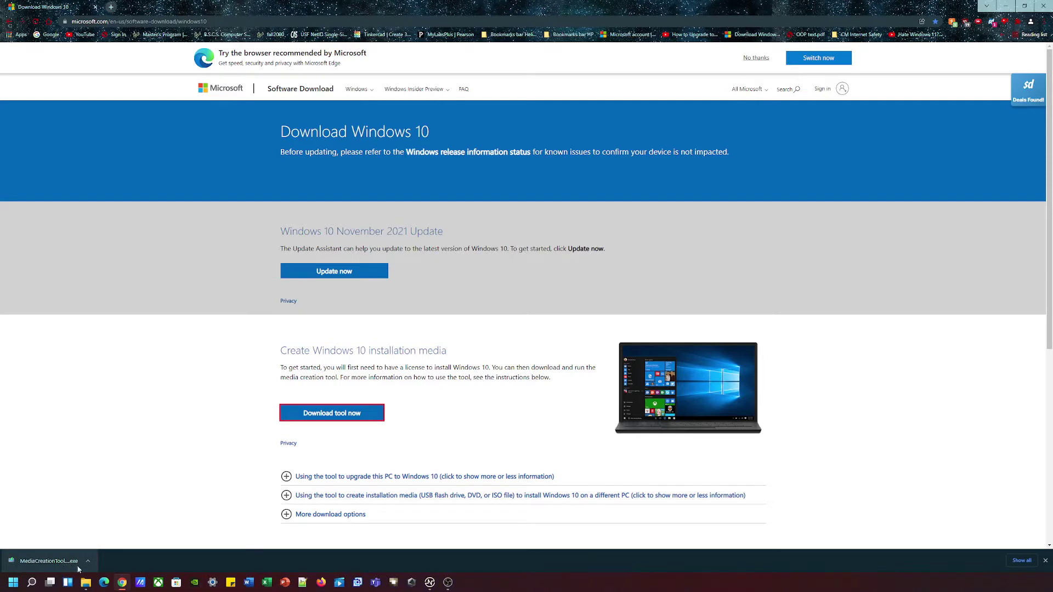
click(47, 561)
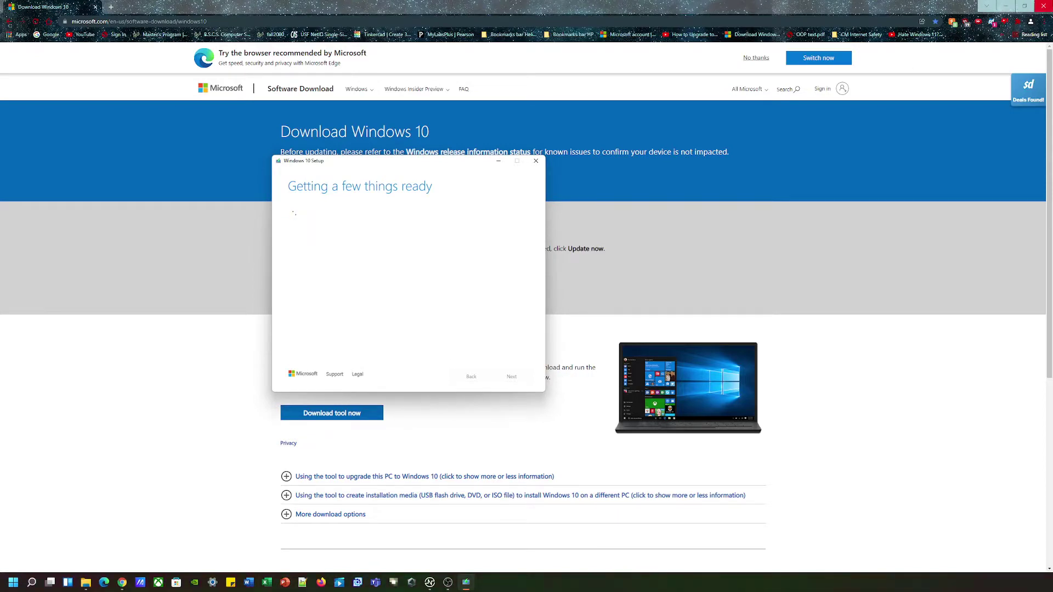
click(1044, 6)
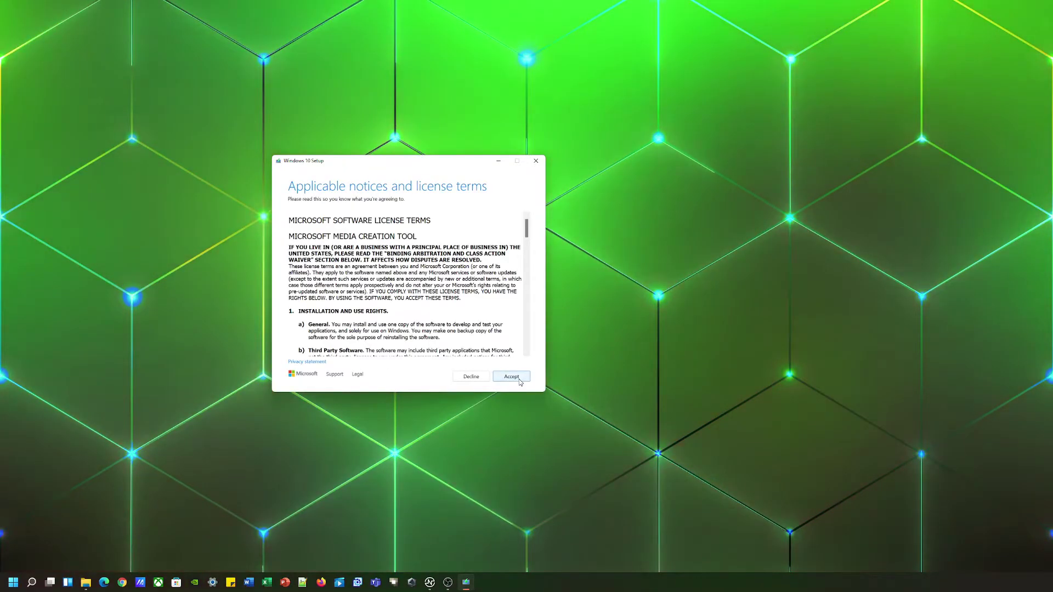
- Accept the license terms and choose to create installation media for another PC
click(513, 377)
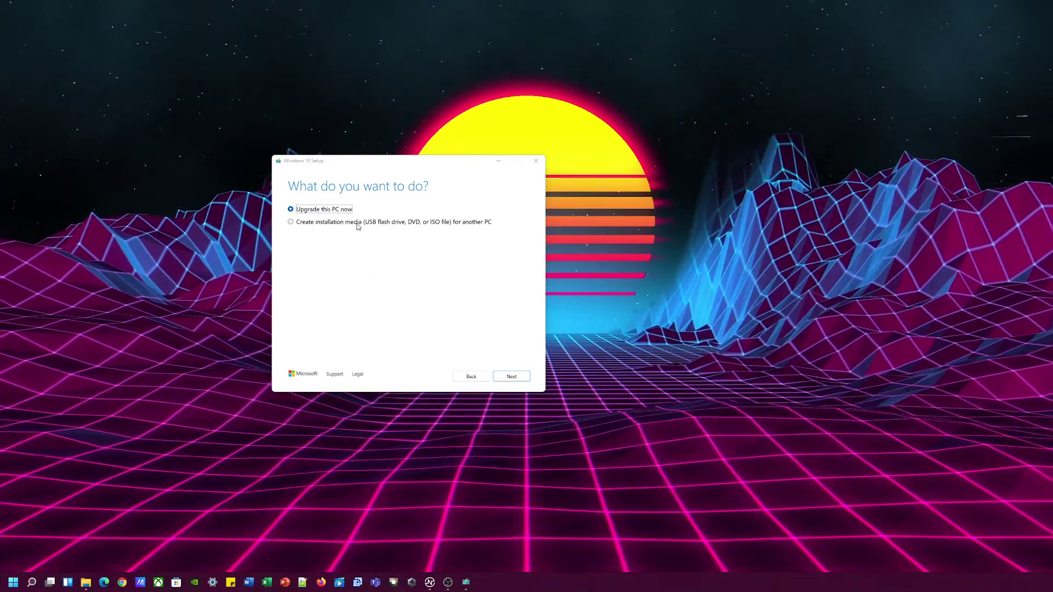
click(357, 224)
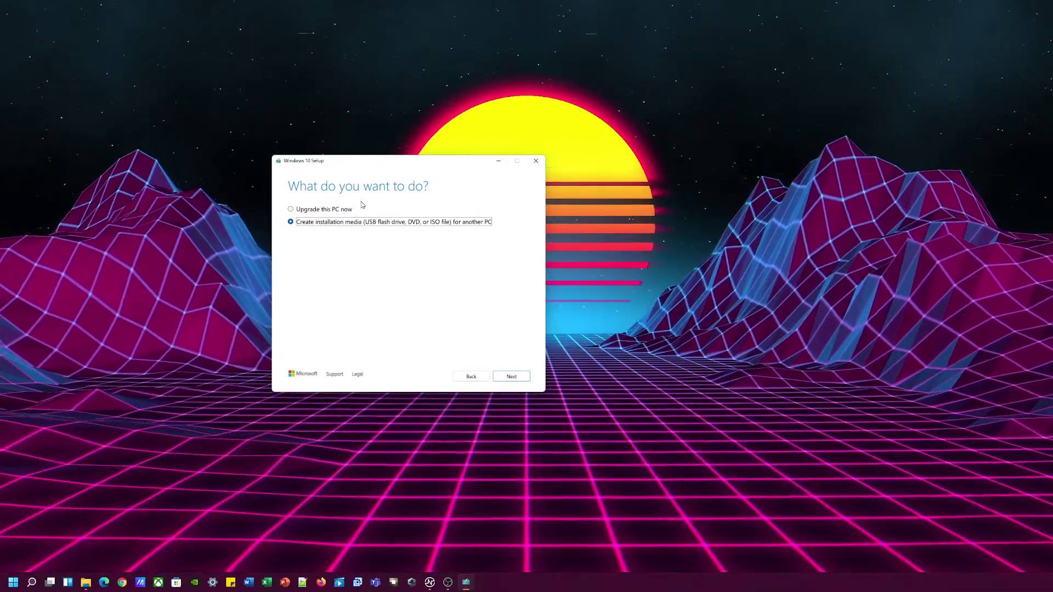
click(506, 380)
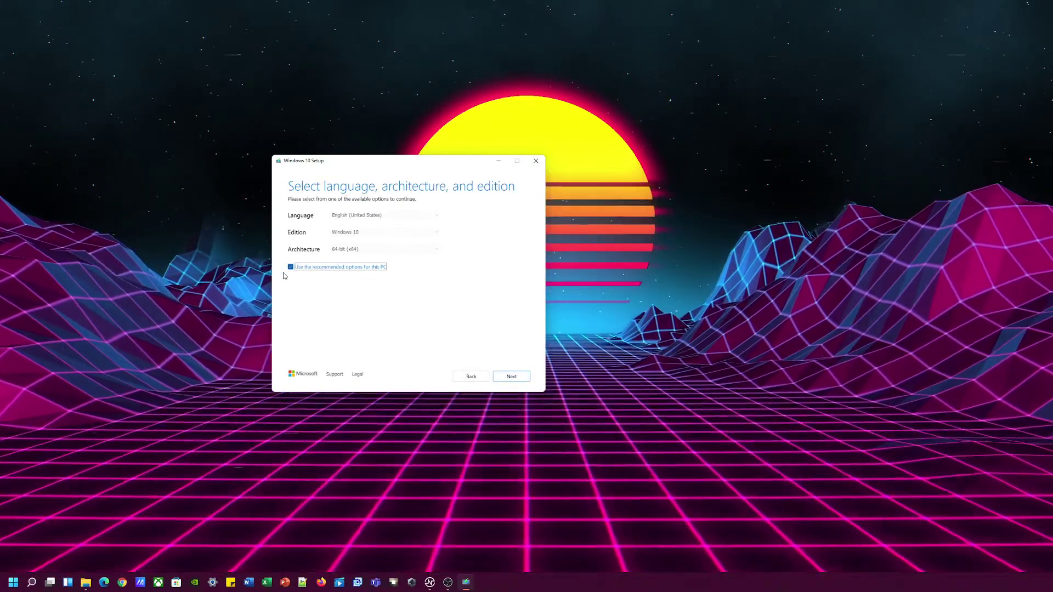
- Turn off the recommended options for this PC and set the architecture to Both
click(290, 267)
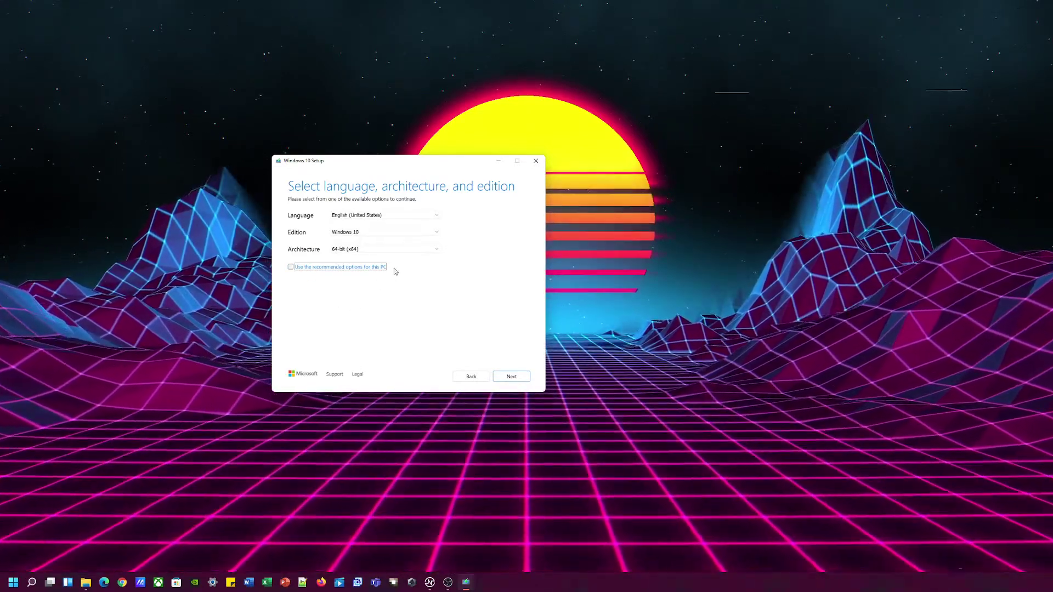
click(397, 250)
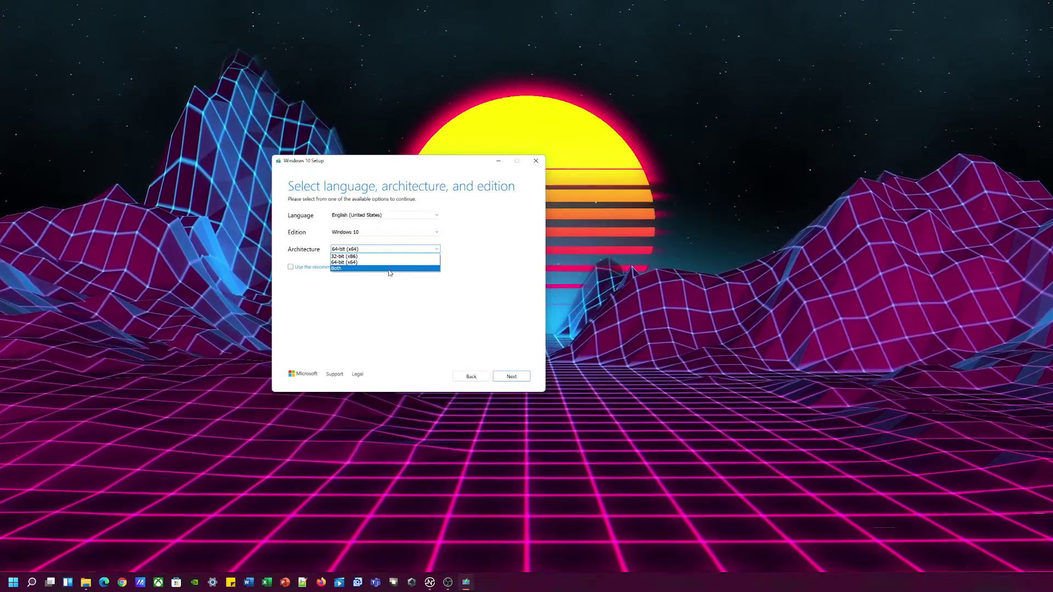
click(397, 269)
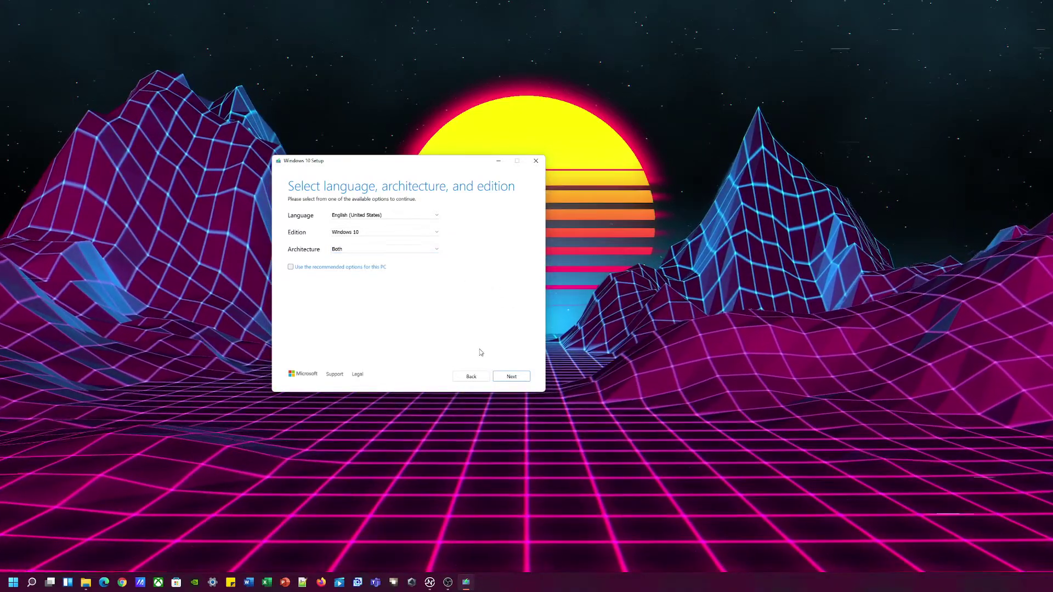
click(508, 377)
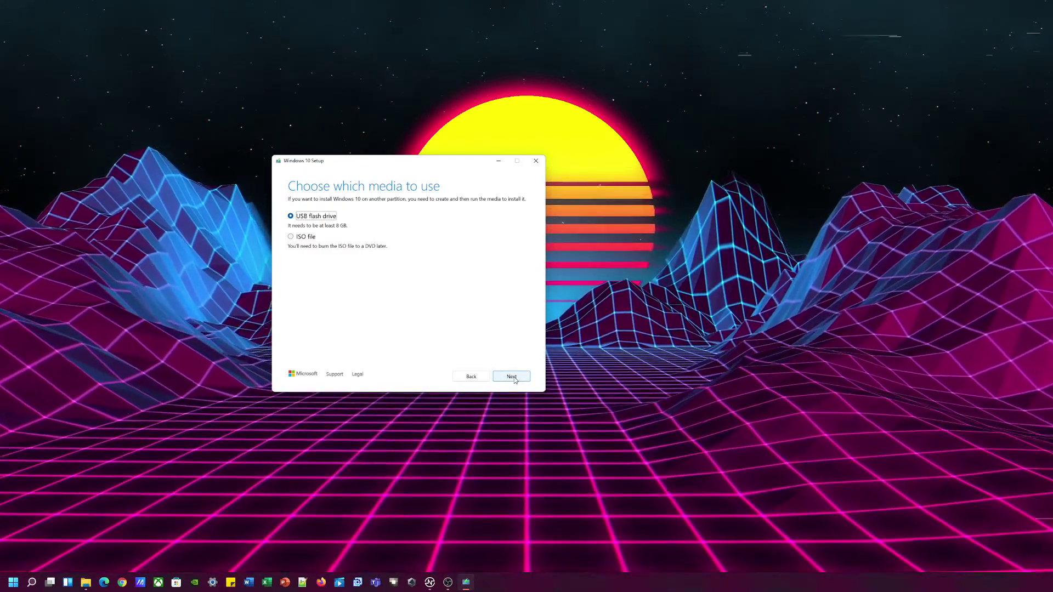
- Create the installation media on the E: (New Volume) USB flash drive and finish the setup
click(513, 378)
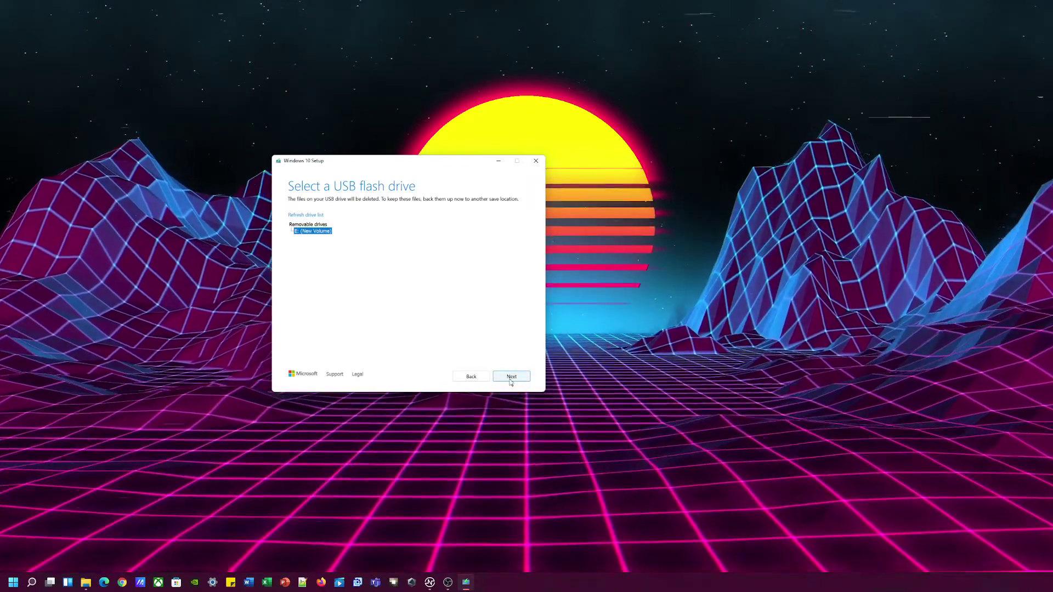
click(510, 378)
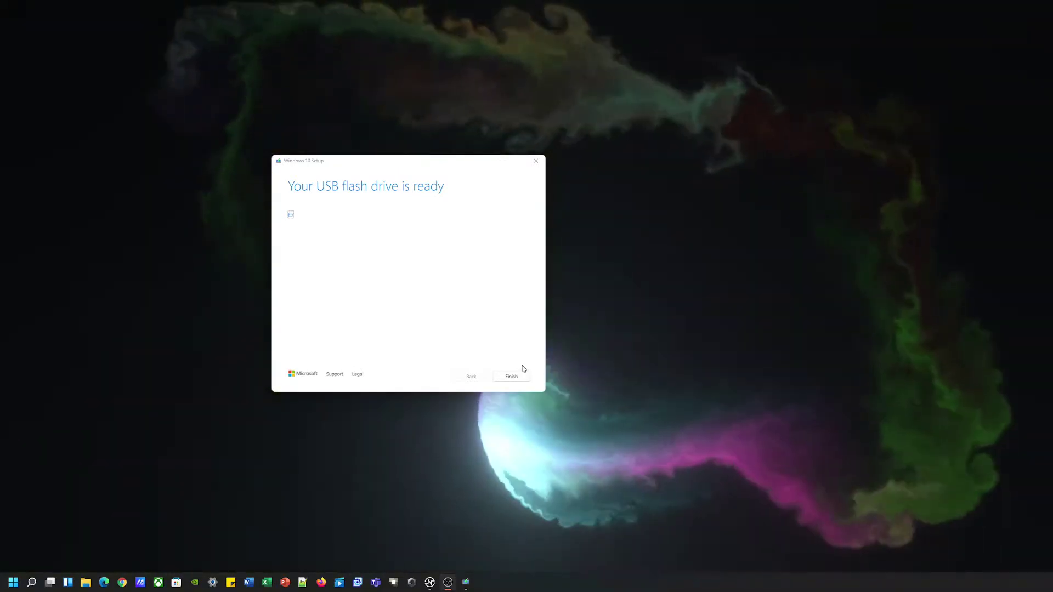
click(512, 376)
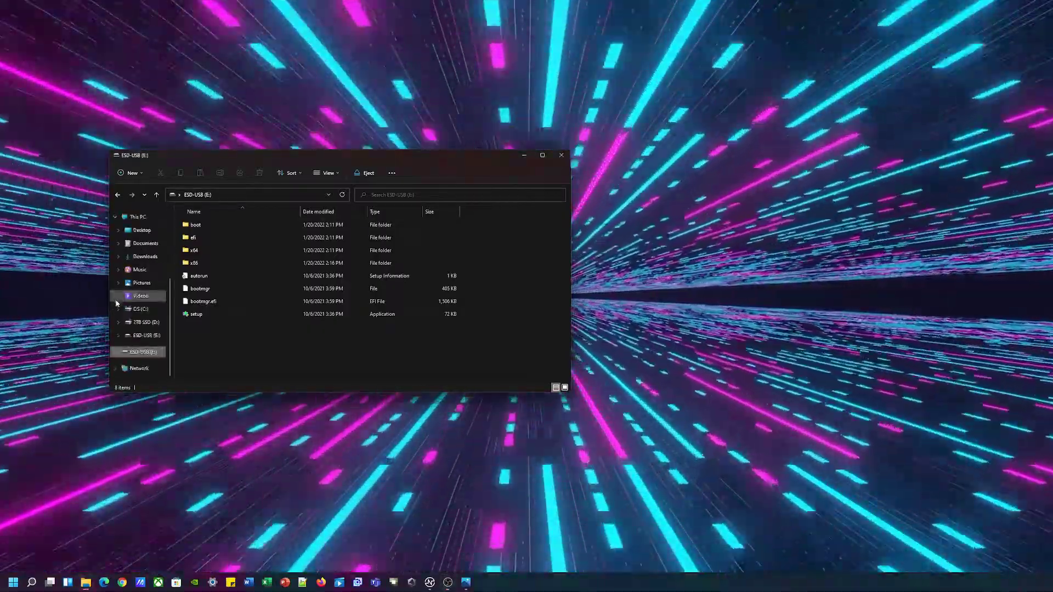
- Check the used space and capacity of the ESD-USB (E:) drive in its properties
click(116, 297)
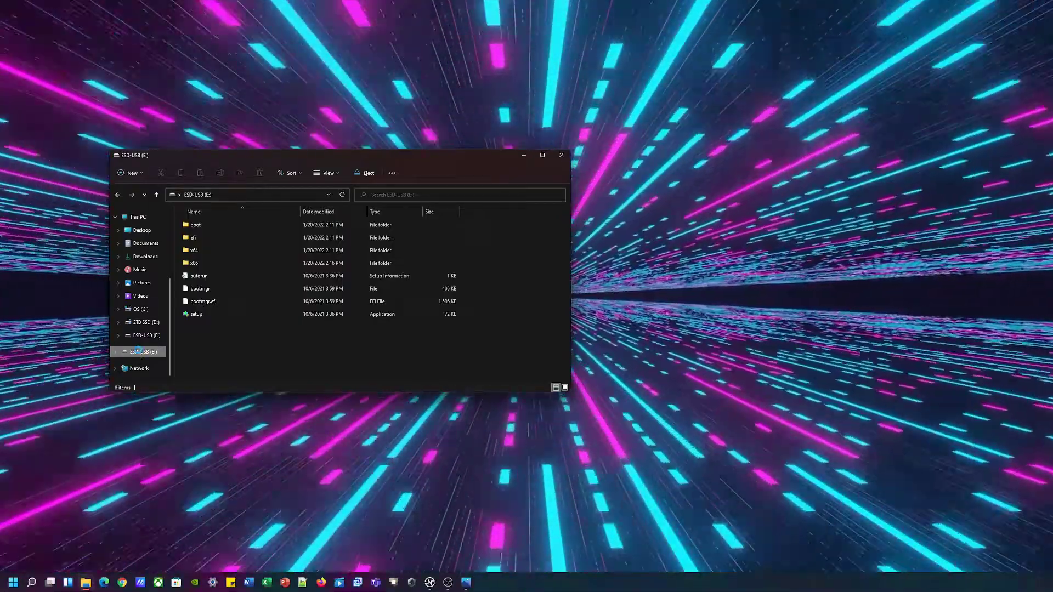
right_click(139, 354)
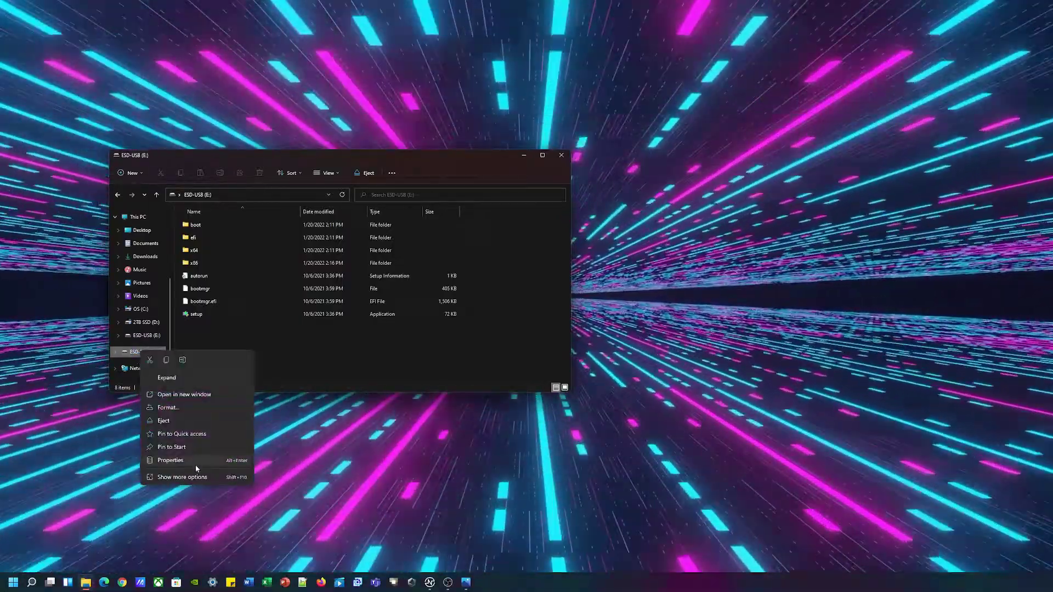
click(183, 460)
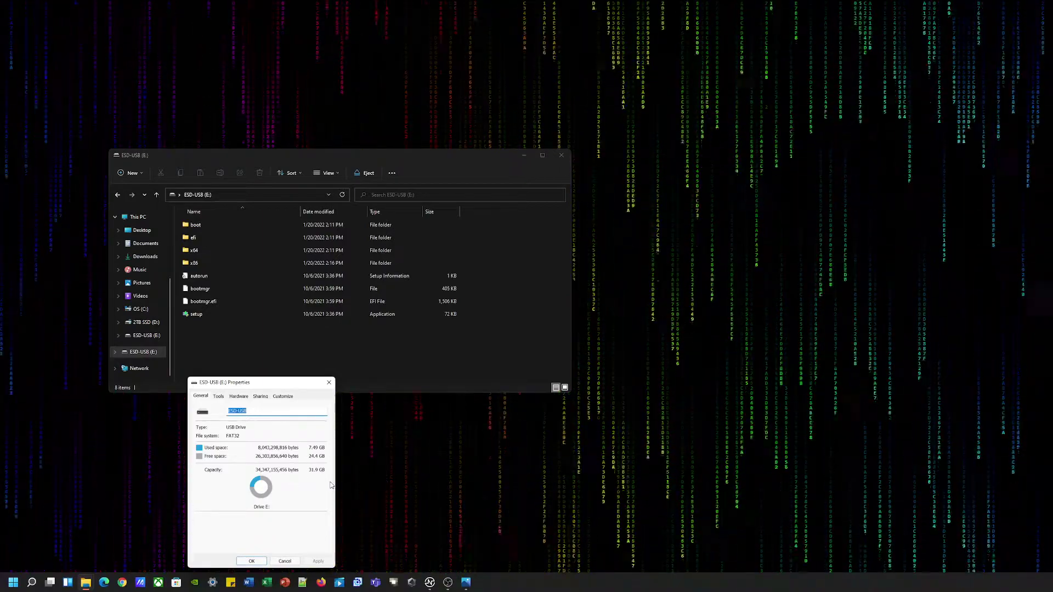
click(328, 383)
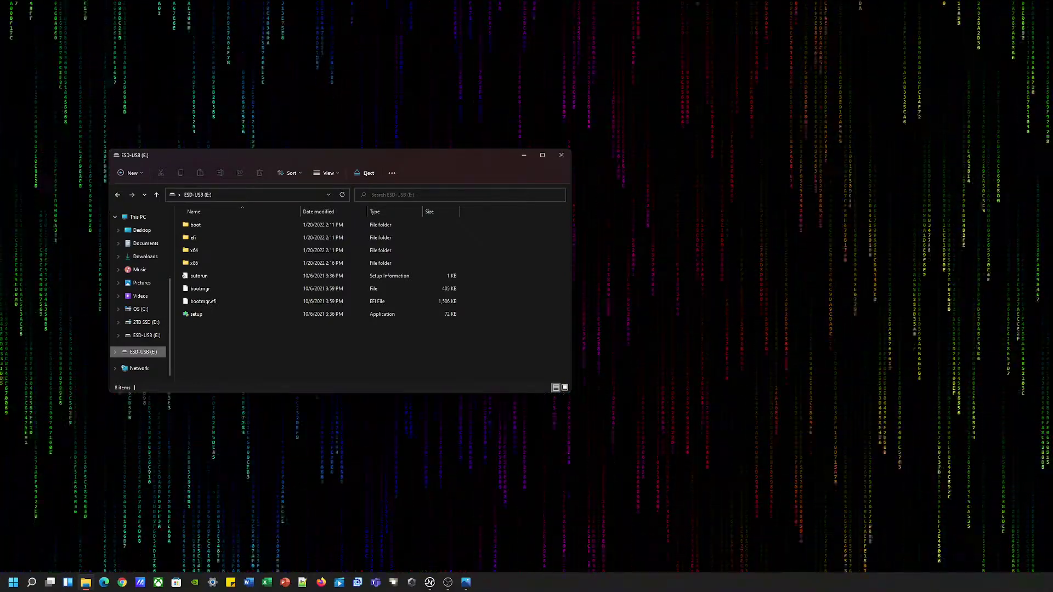
- Open Disk Management beside the file window and bring the USB drive, Disk 2, into view
click(10, 585)
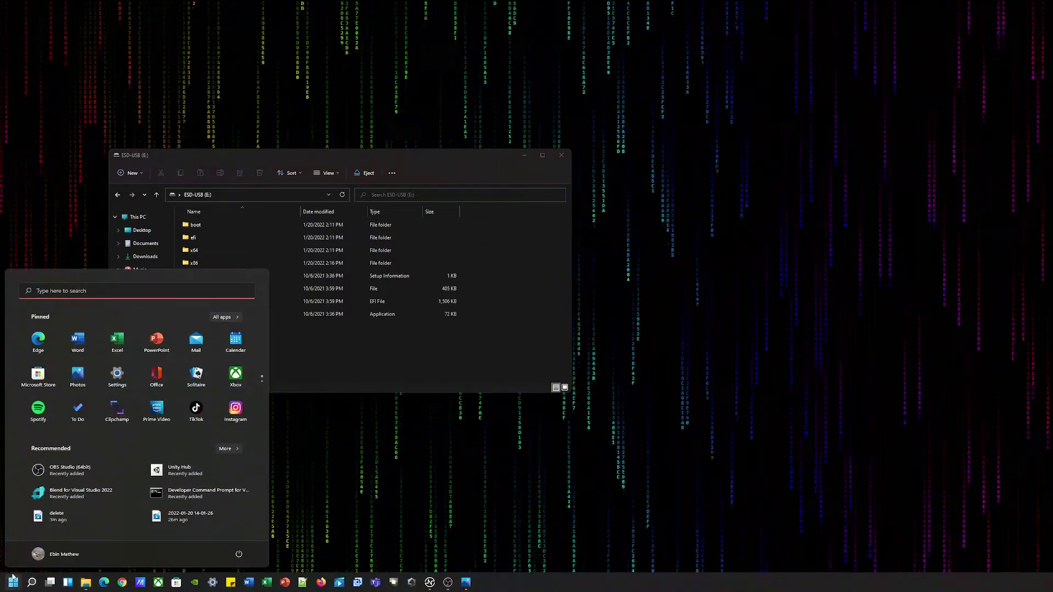
text(dis)
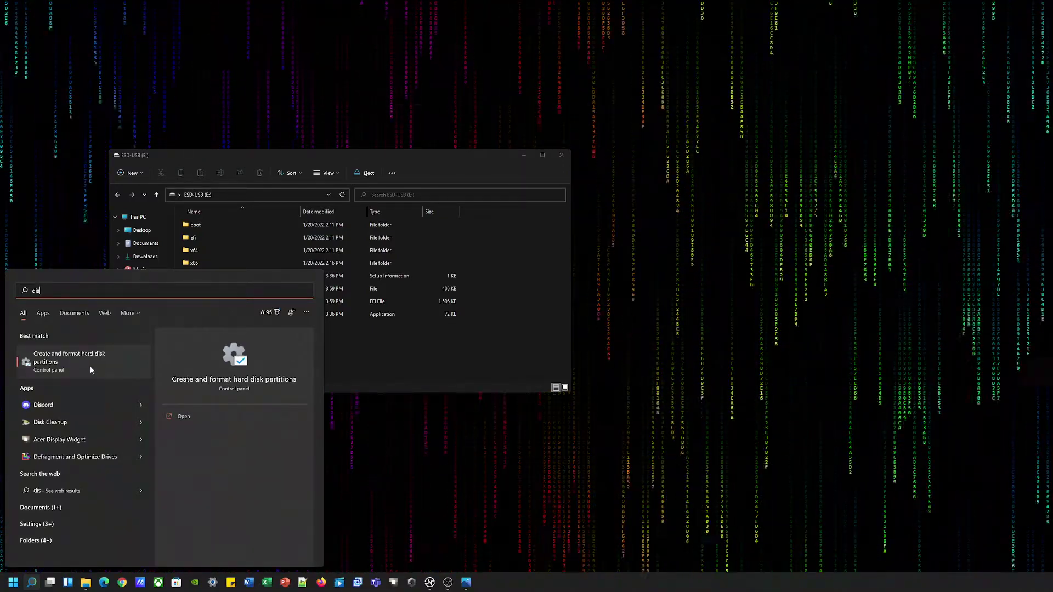
click(90, 366)
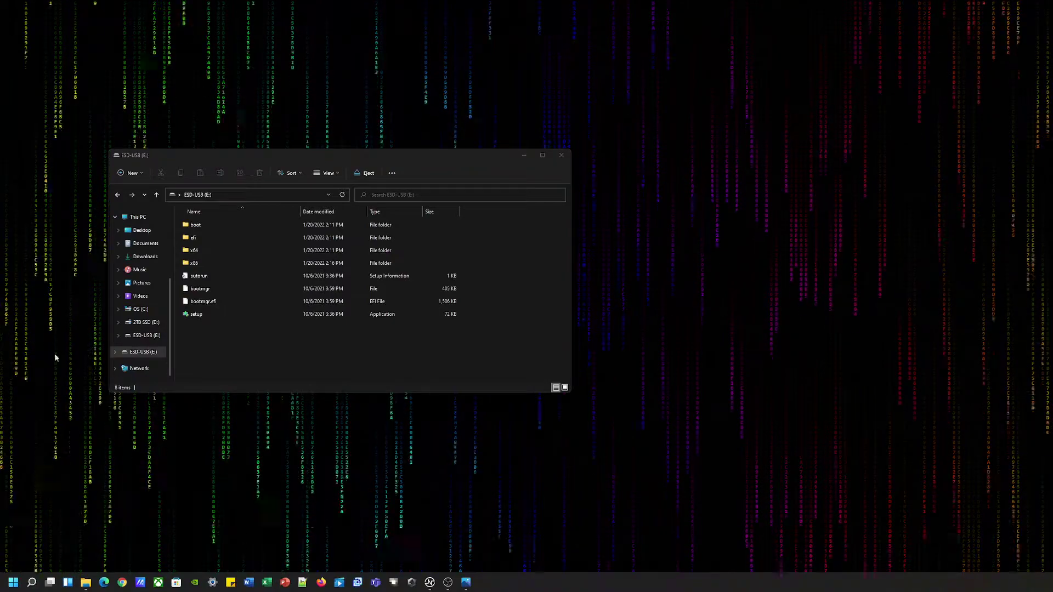
drag(351, 189, 729, 132)
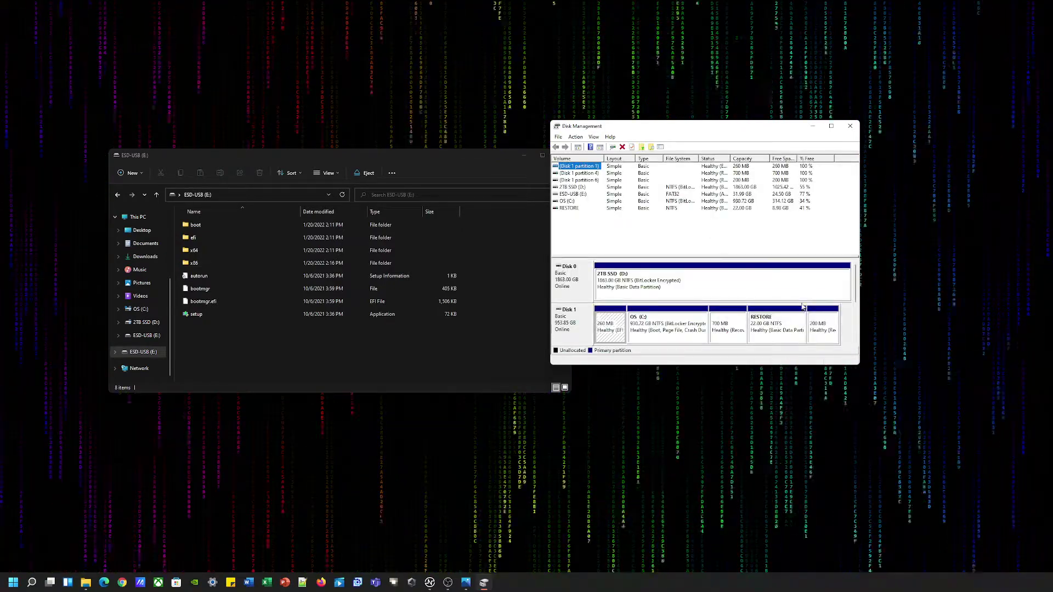
scroll(856, 296, down, 3)
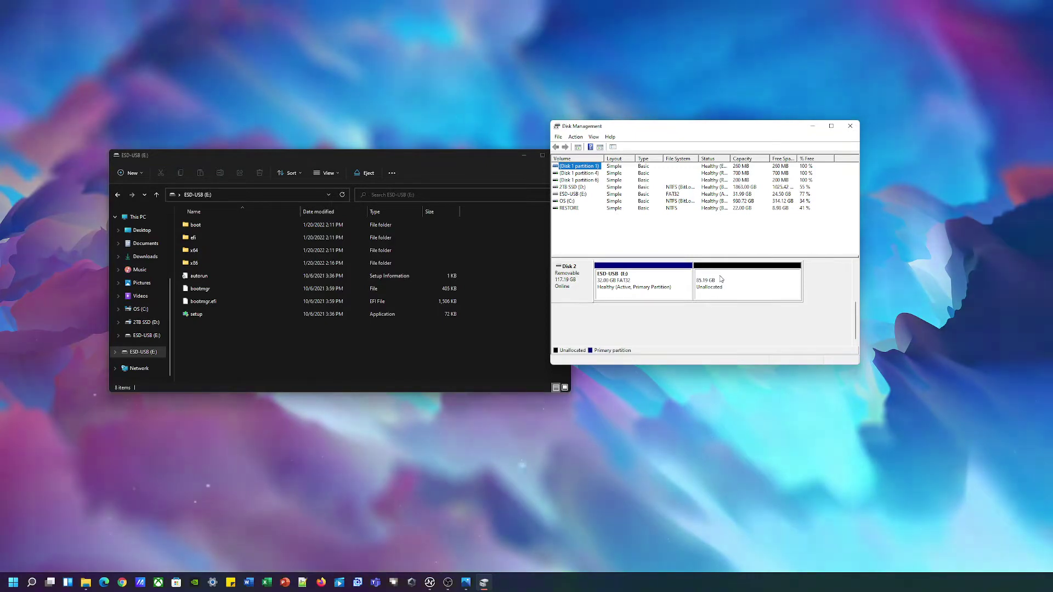
- Start a new simple volume in Disk 2's unallocated space with a size of 87230 MB and drive letter F
right_click(721, 283)
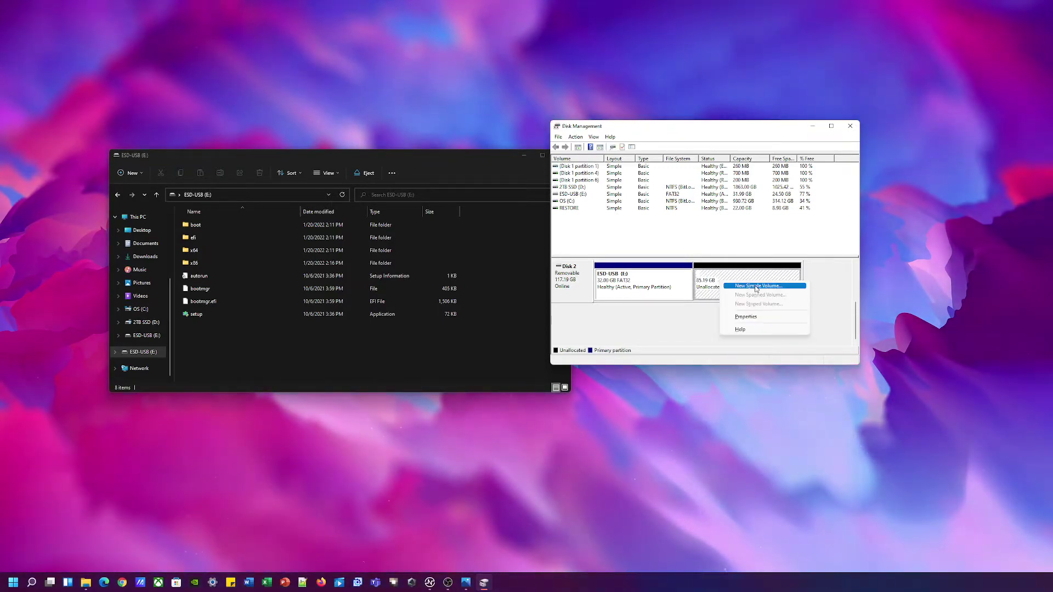
click(712, 318)
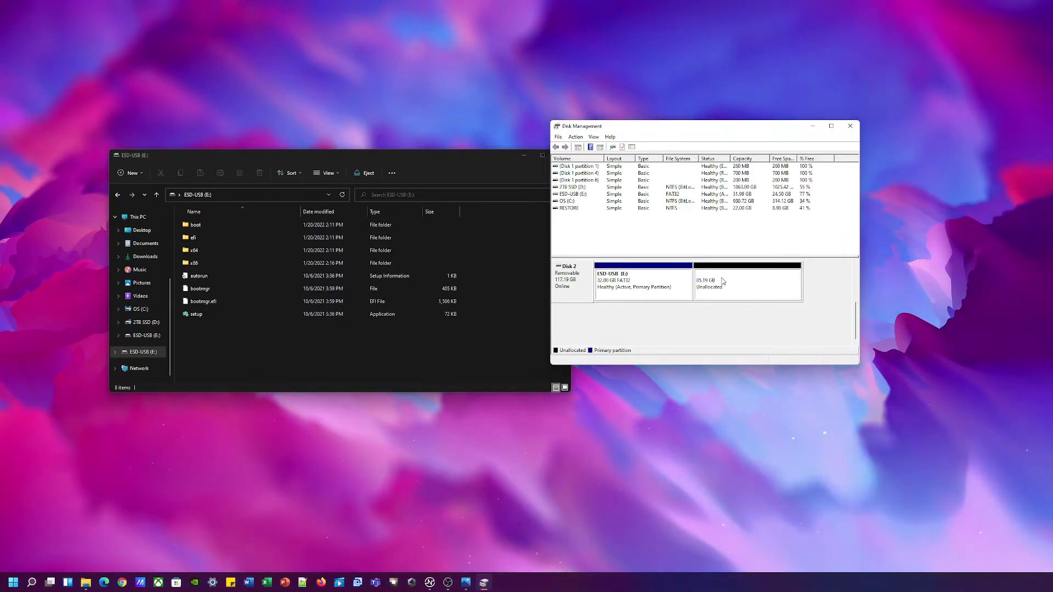
right_click(722, 281)
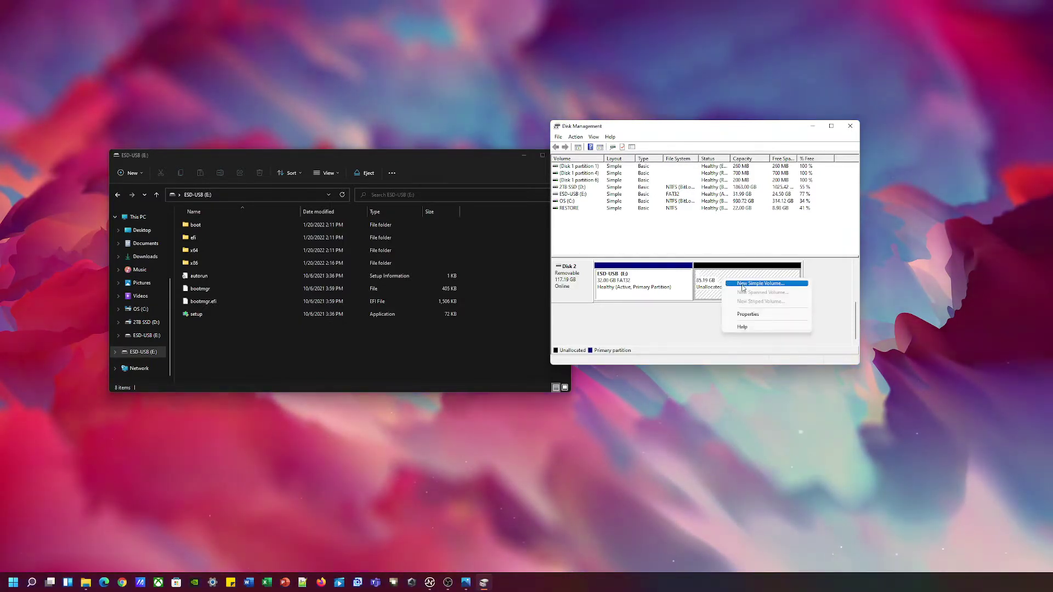
click(738, 284)
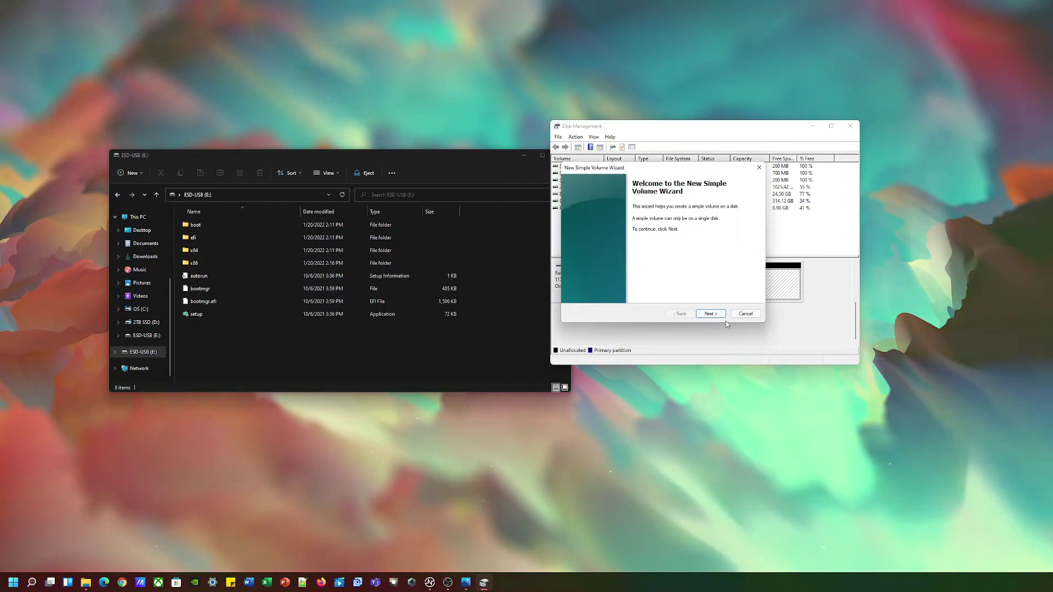
click(708, 314)
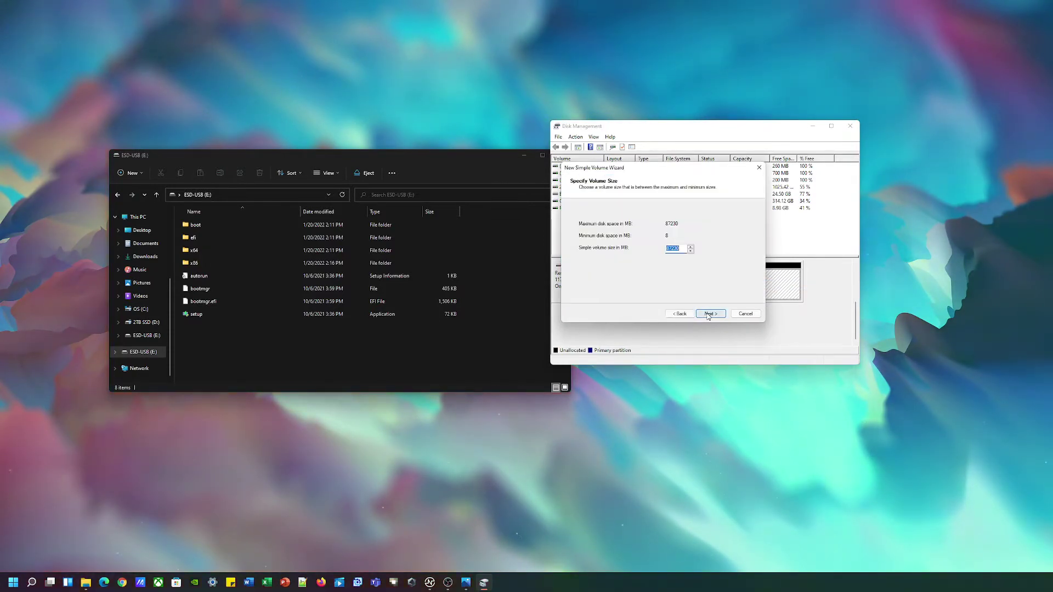
click(708, 313)
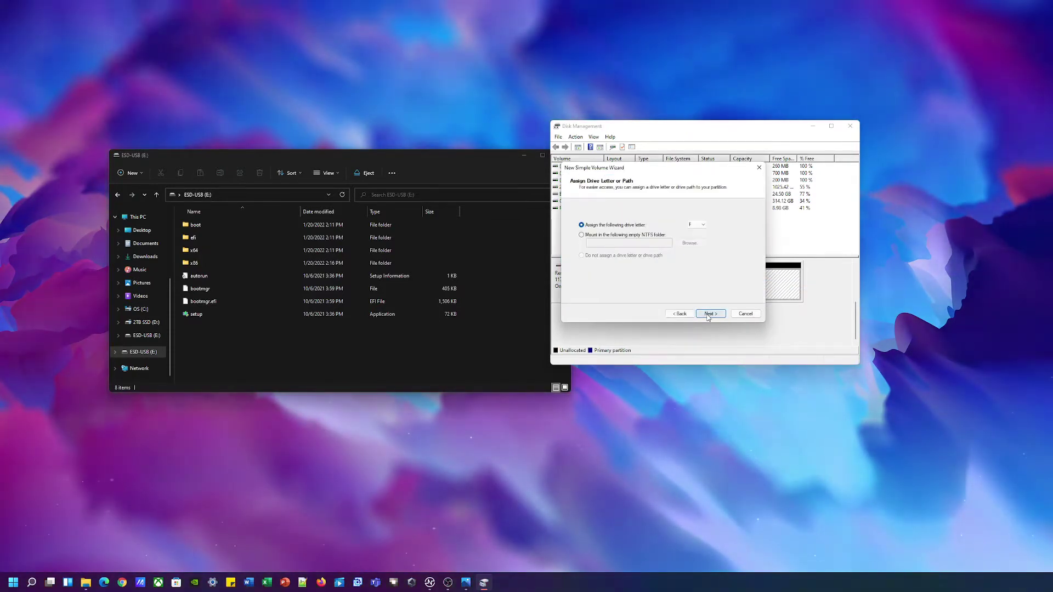
click(708, 313)
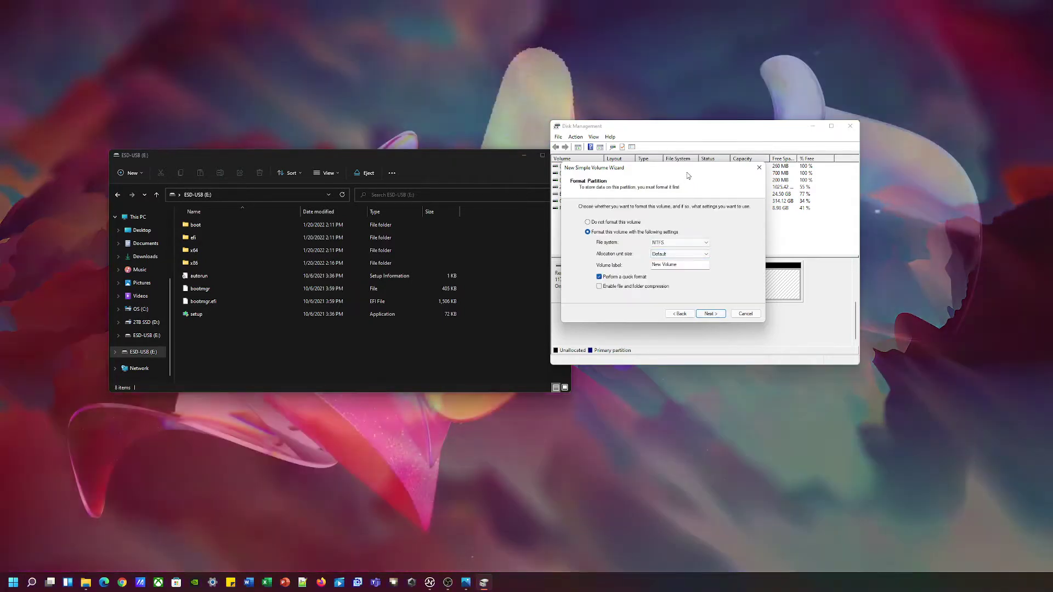
- Set the new volume's label to 85Gb
drag(689, 171, 756, 186)
drag(624, 308, 673, 247)
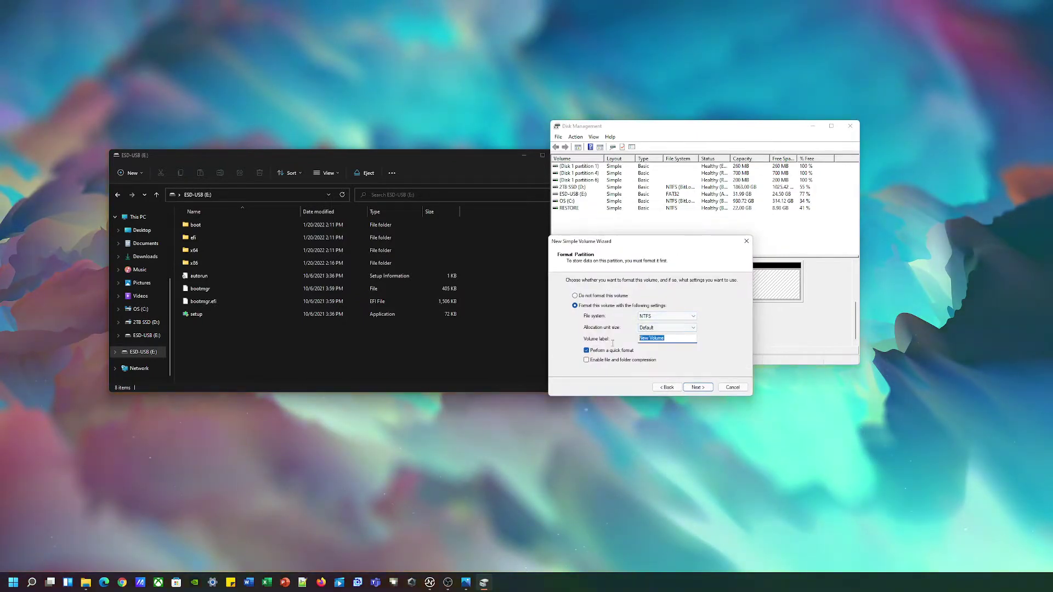
text(85Gb)
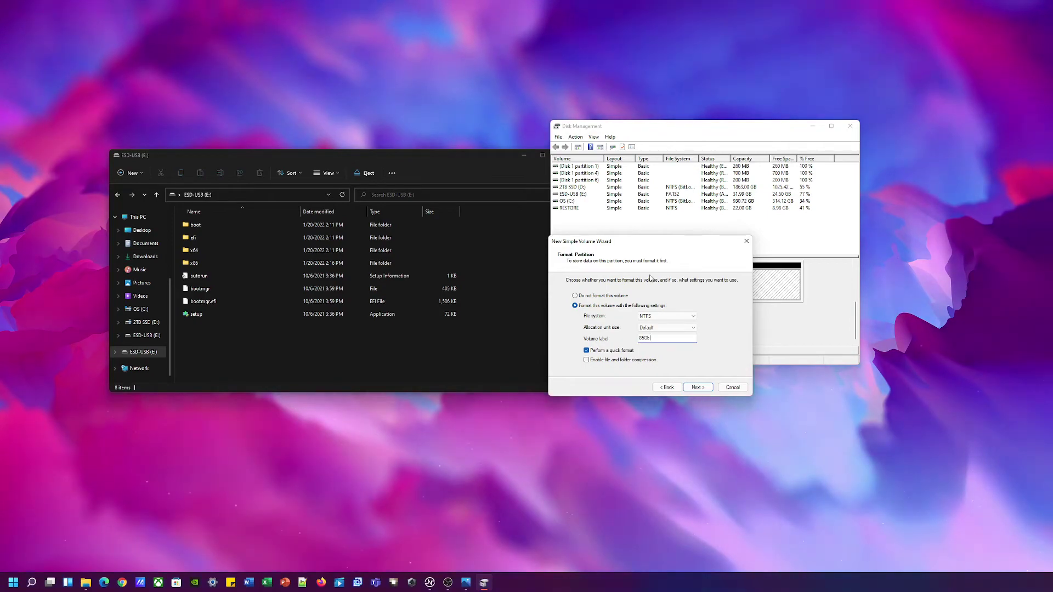
- Choose NTFS as the file system with quick format and finish creating the volume
drag(668, 246, 759, 201)
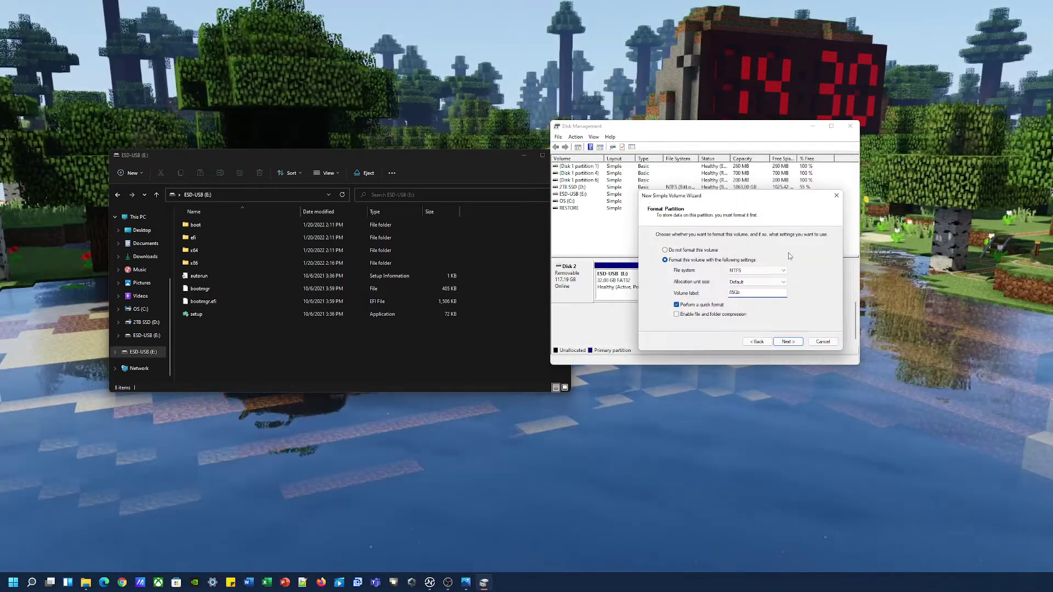
click(761, 272)
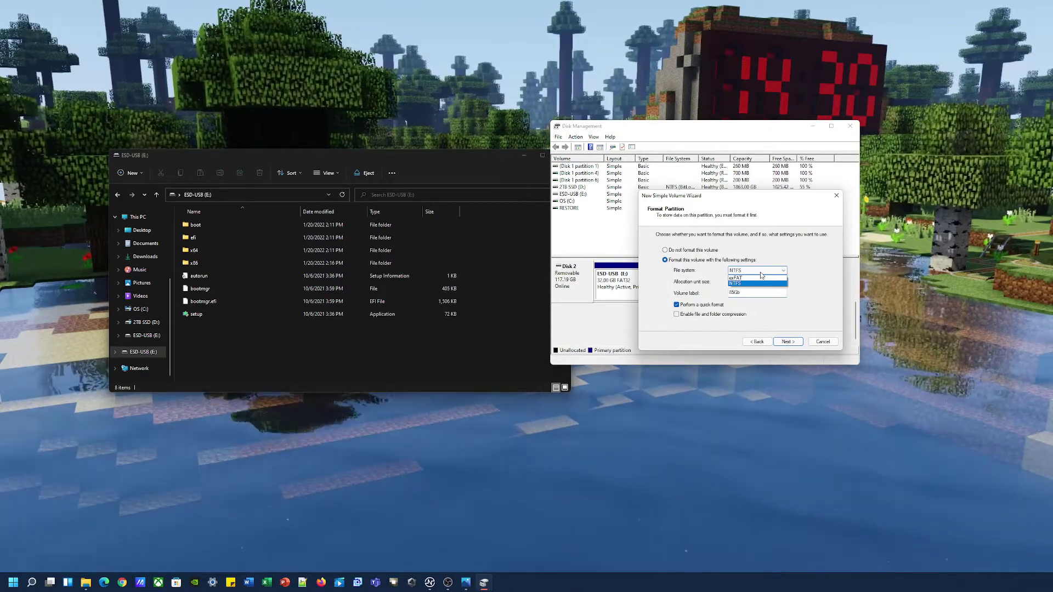
click(749, 198)
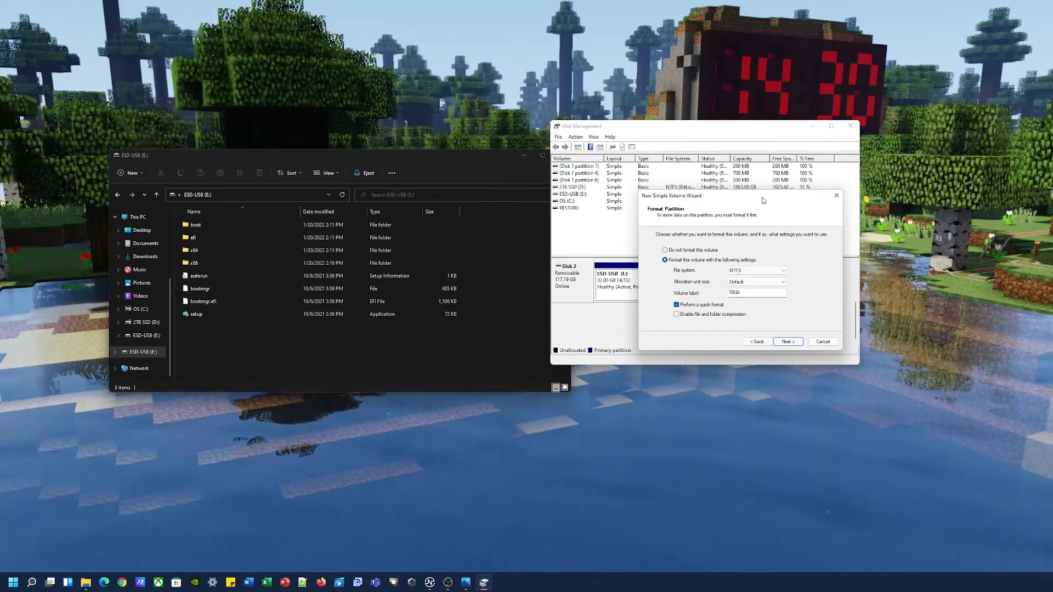
drag(760, 198, 795, 311)
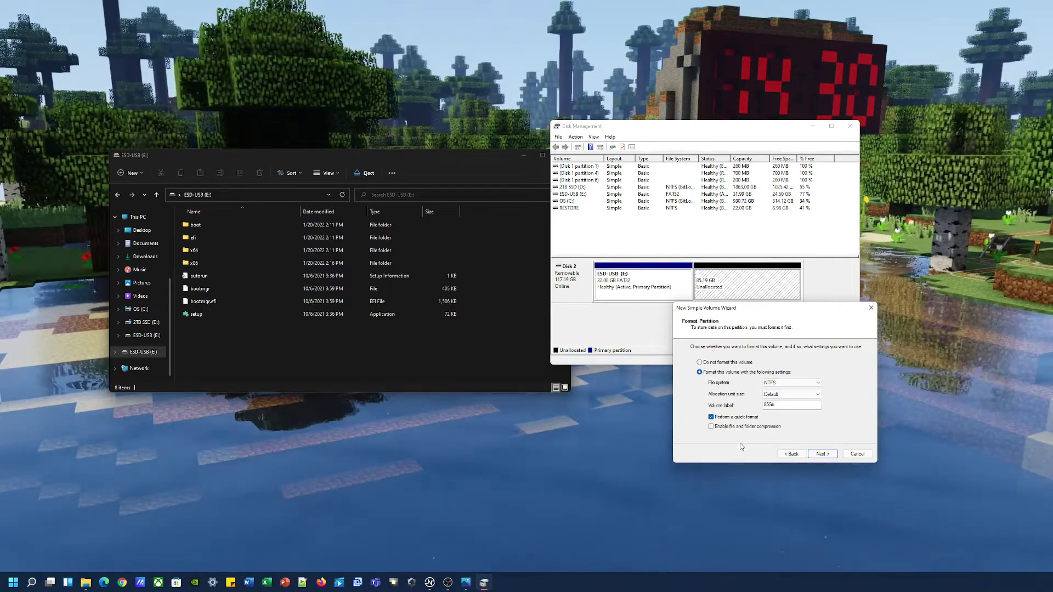
click(795, 384)
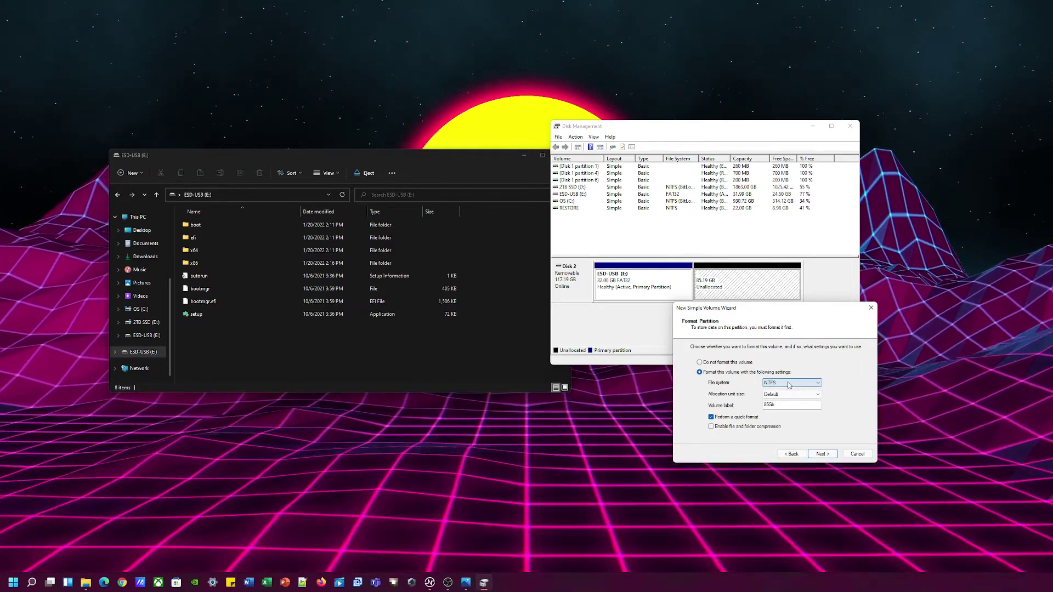
click(799, 384)
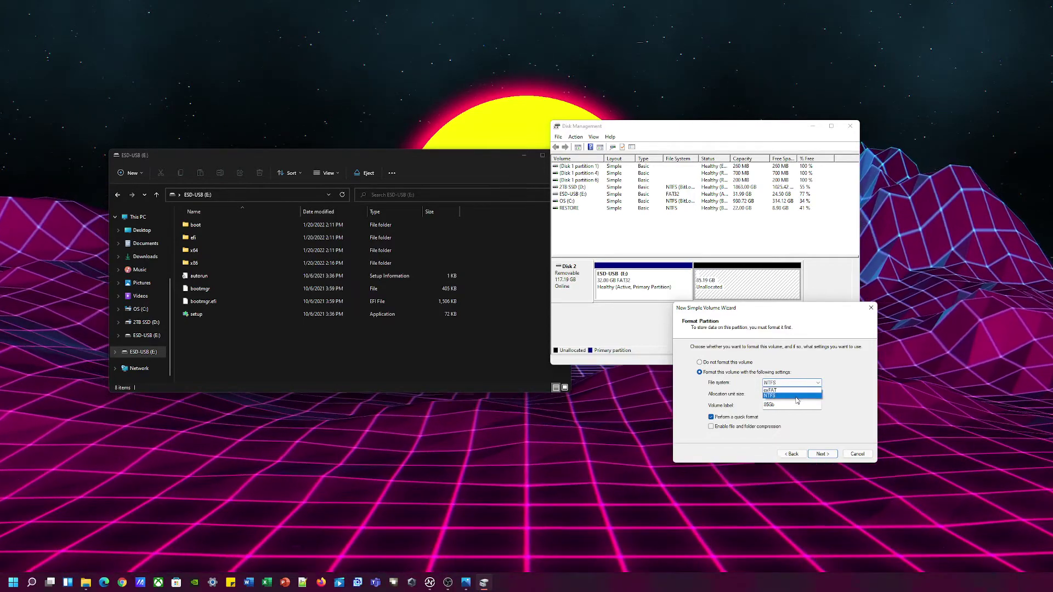
click(797, 397)
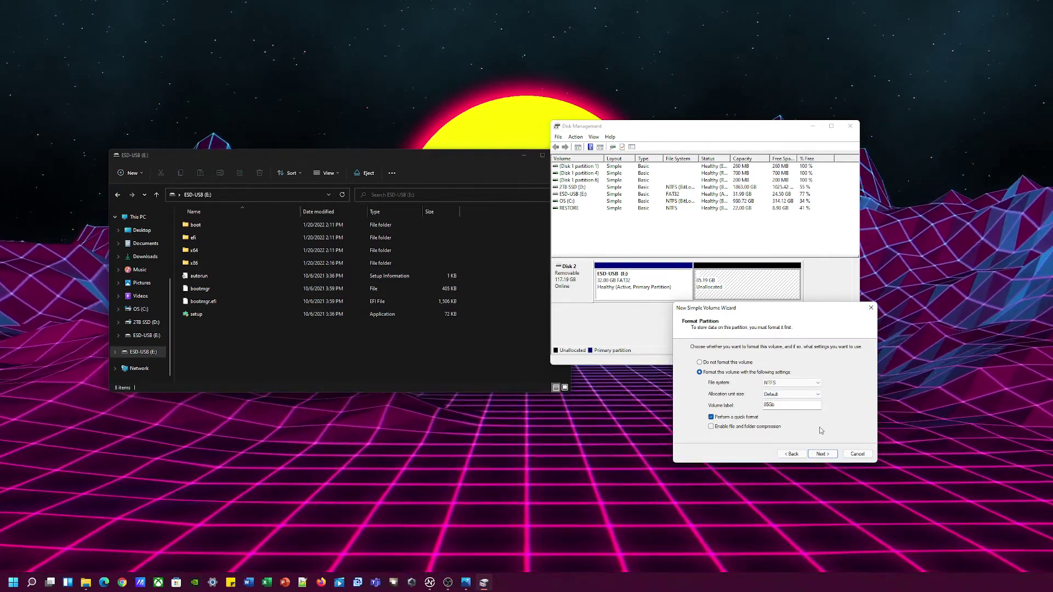
click(817, 454)
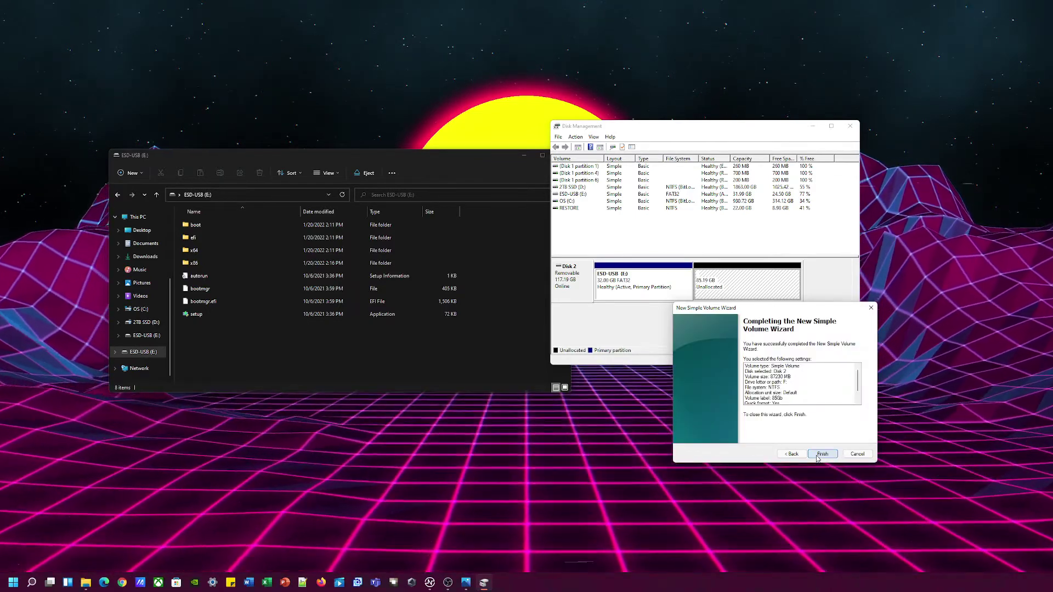
click(817, 455)
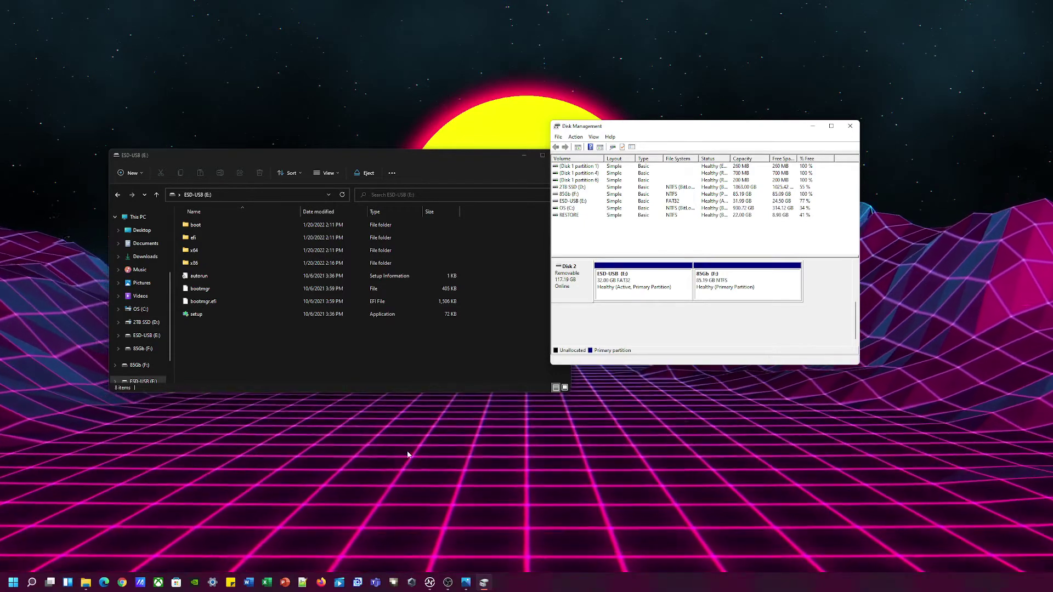
- Switch to File Explorer, refresh it, and compare the contents of the 85Gb (F:) and ESD-USB (E:) drives
scroll(162, 311, down, 1)
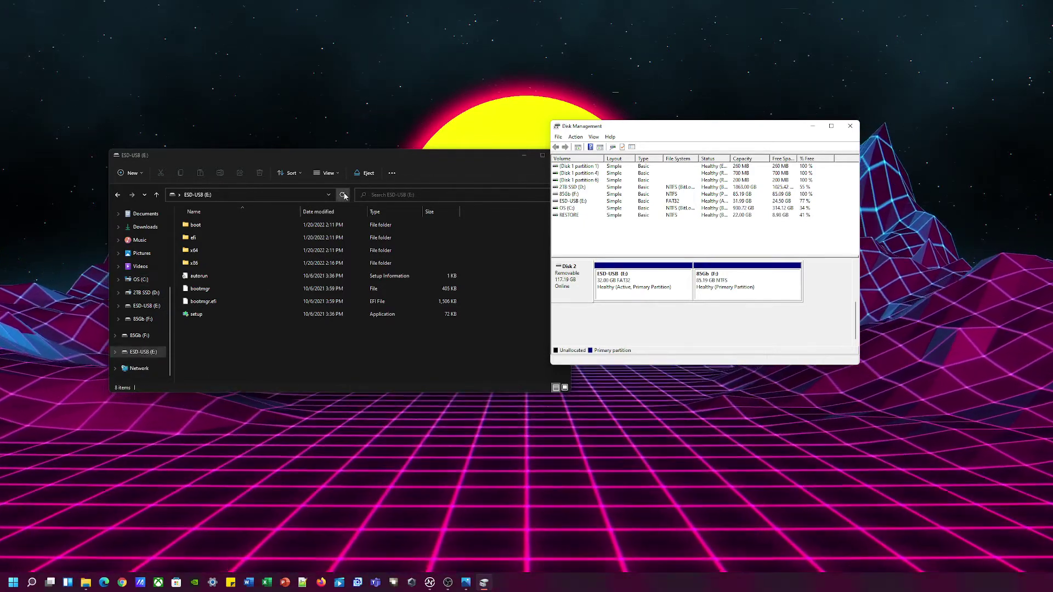
click(344, 196)
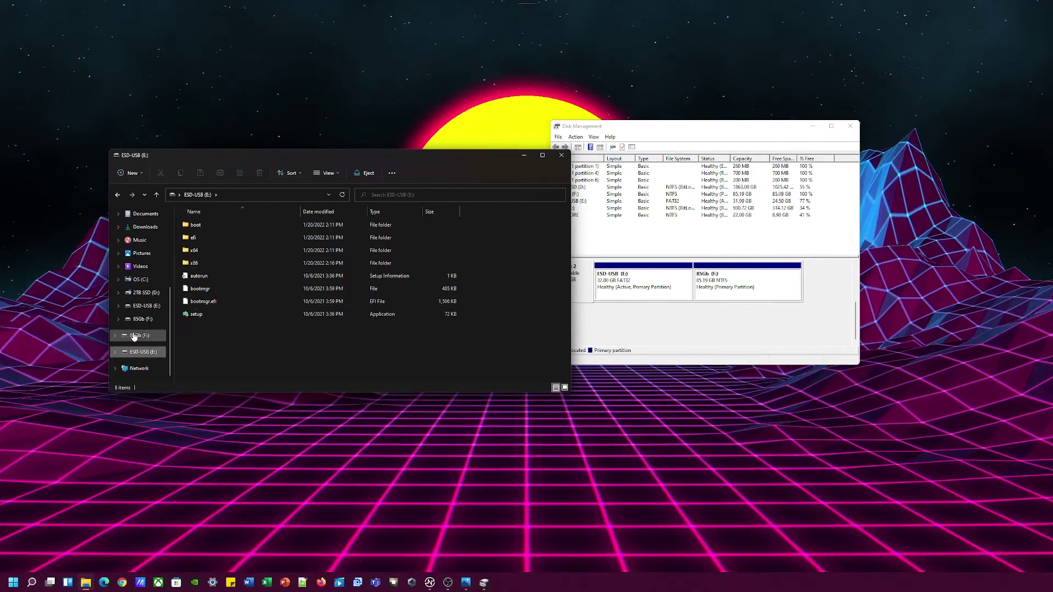
click(134, 339)
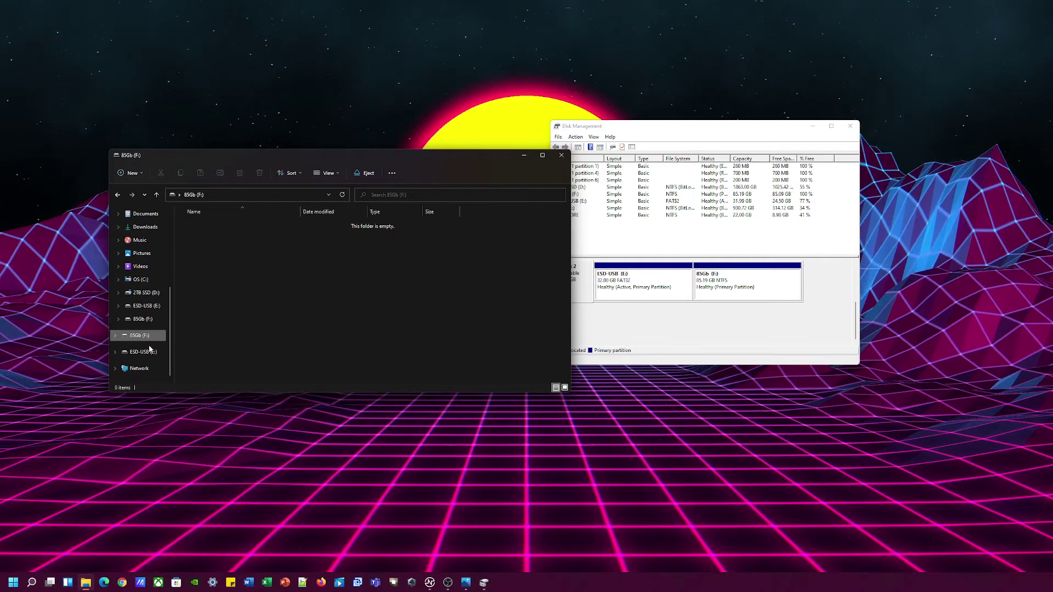
click(156, 306)
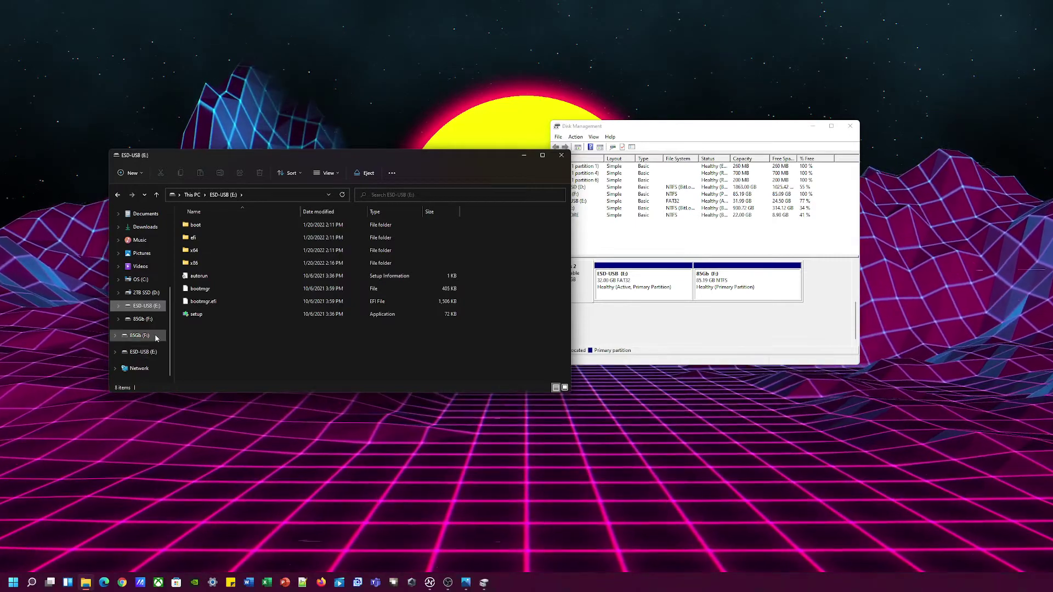
click(148, 336)
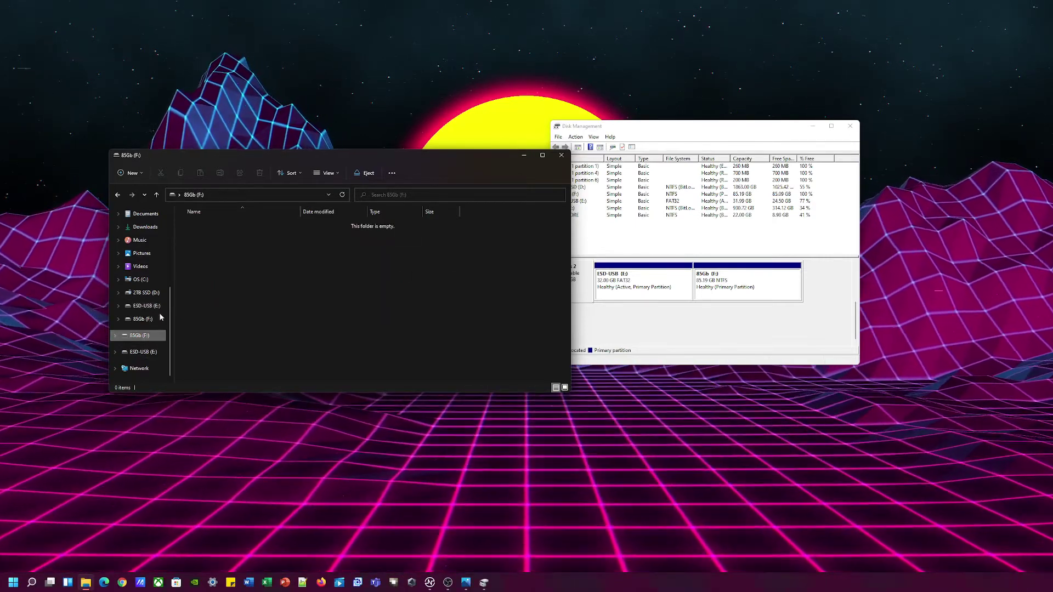
click(152, 295)
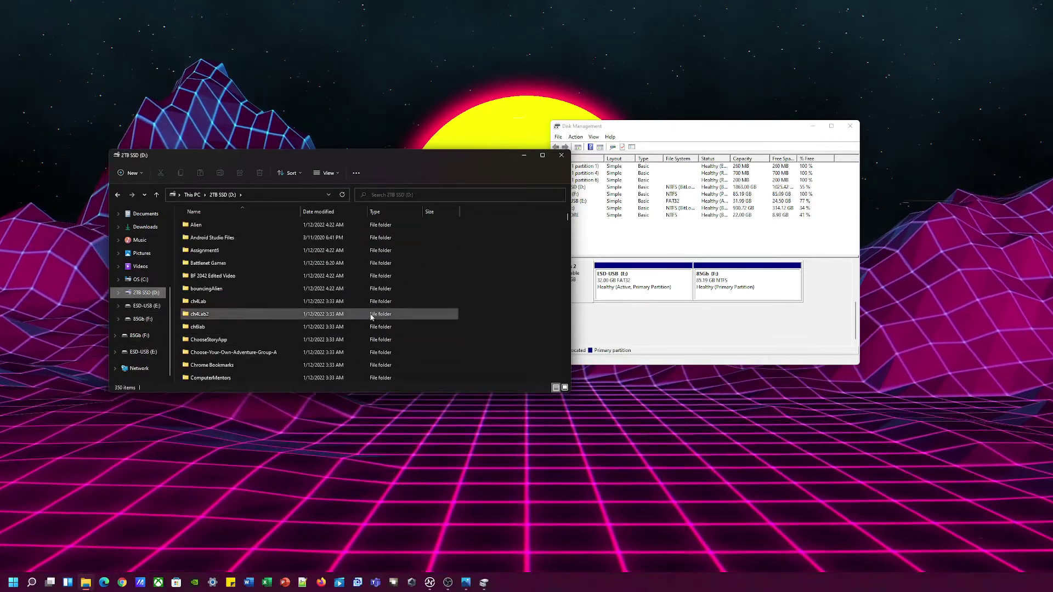
click(144, 318)
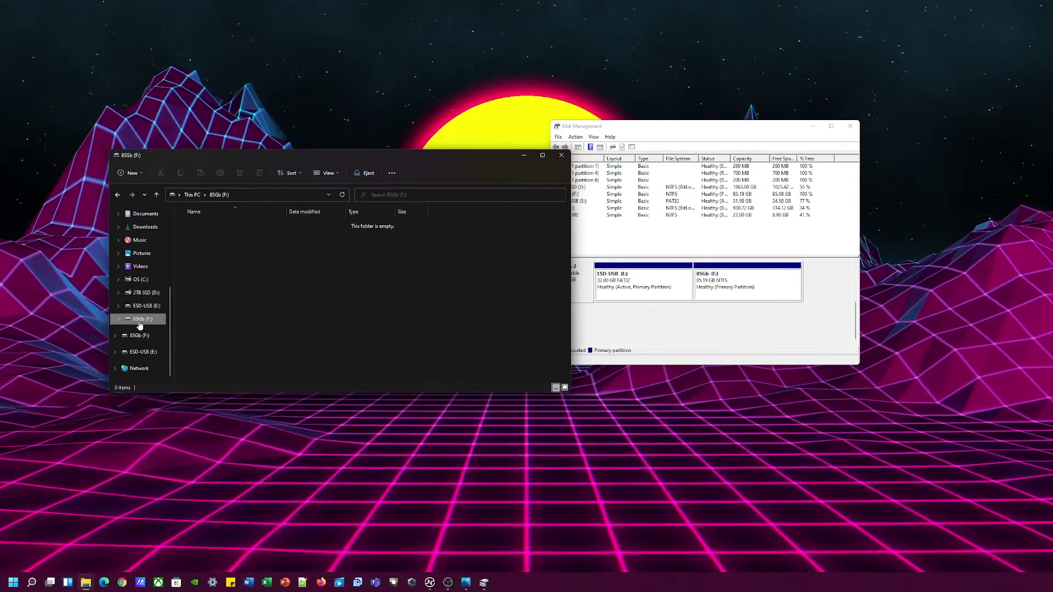
click(145, 306)
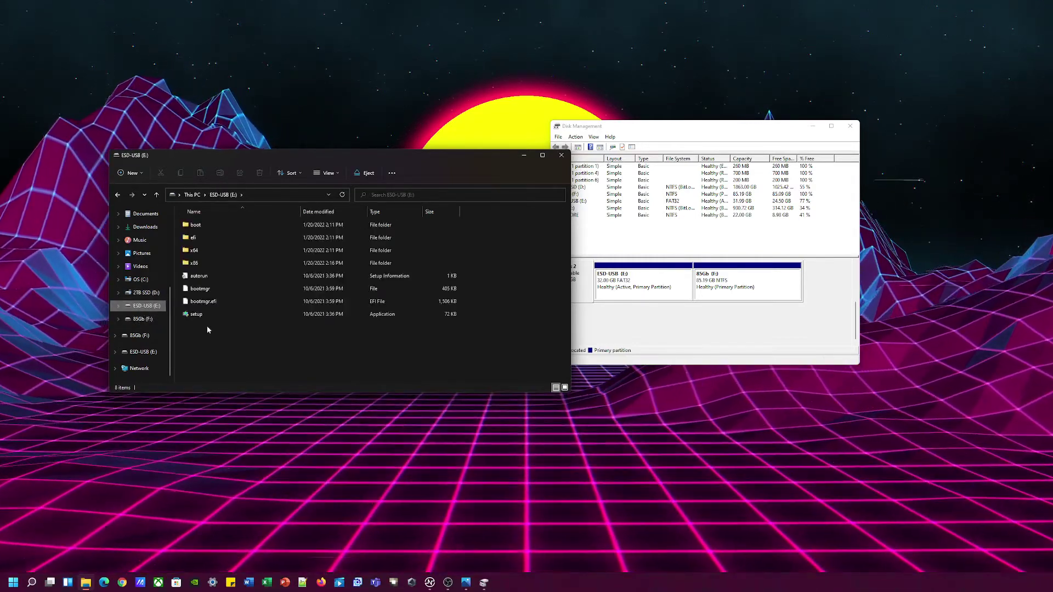